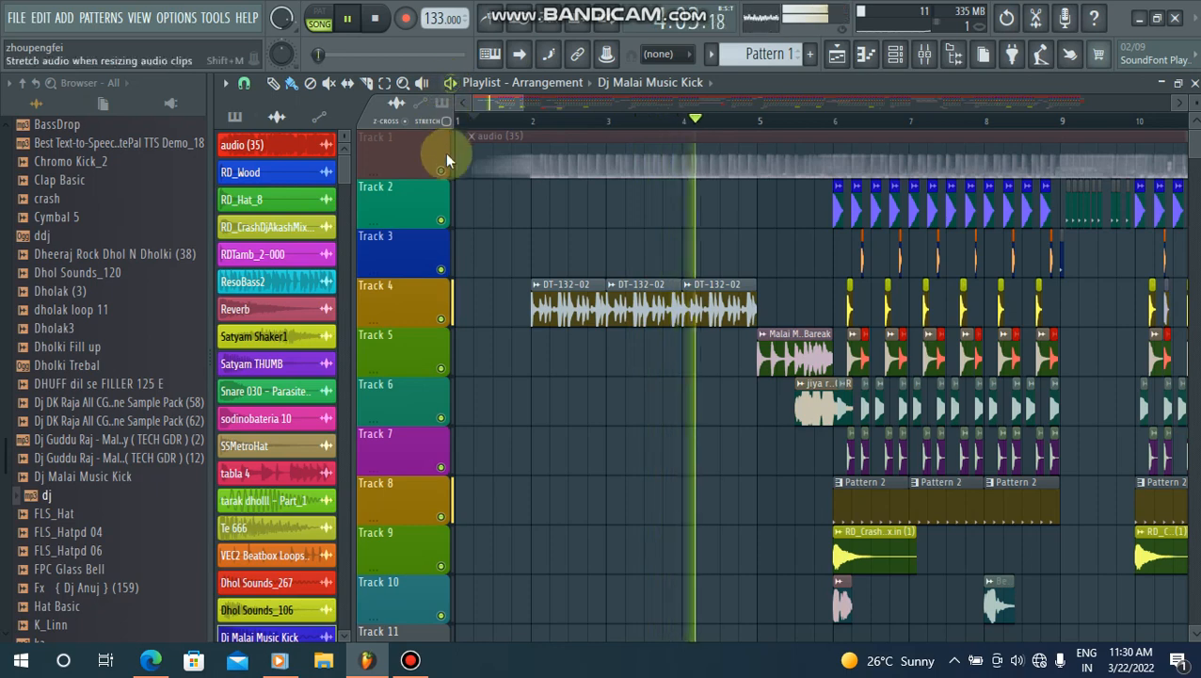
- Alternately unmute and mute Track 1 during playback to compare the mix with and without the audio (35) clip
click(442, 170)
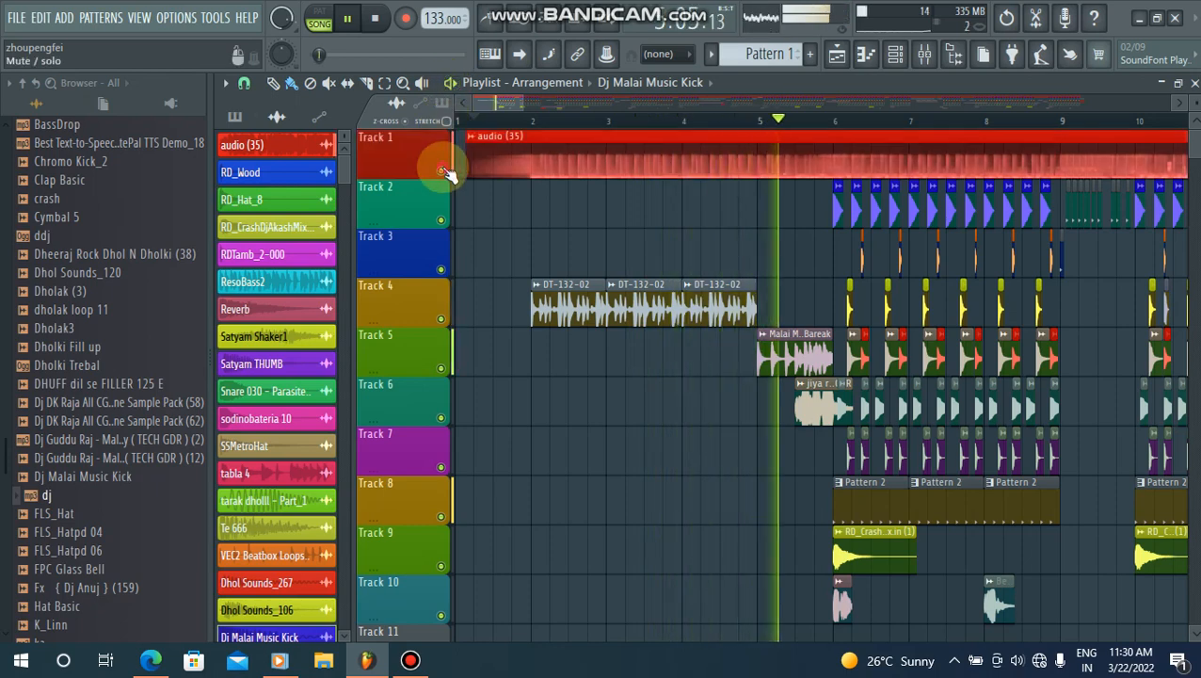
click(442, 171)
click(442, 170)
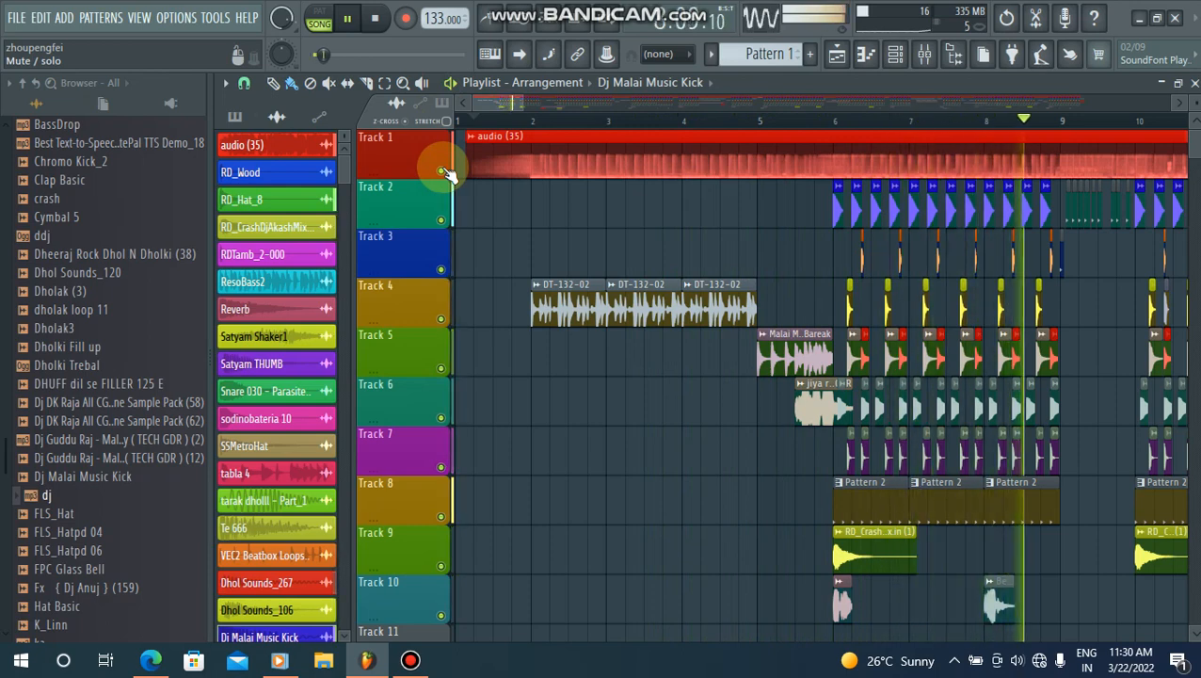
click(442, 171)
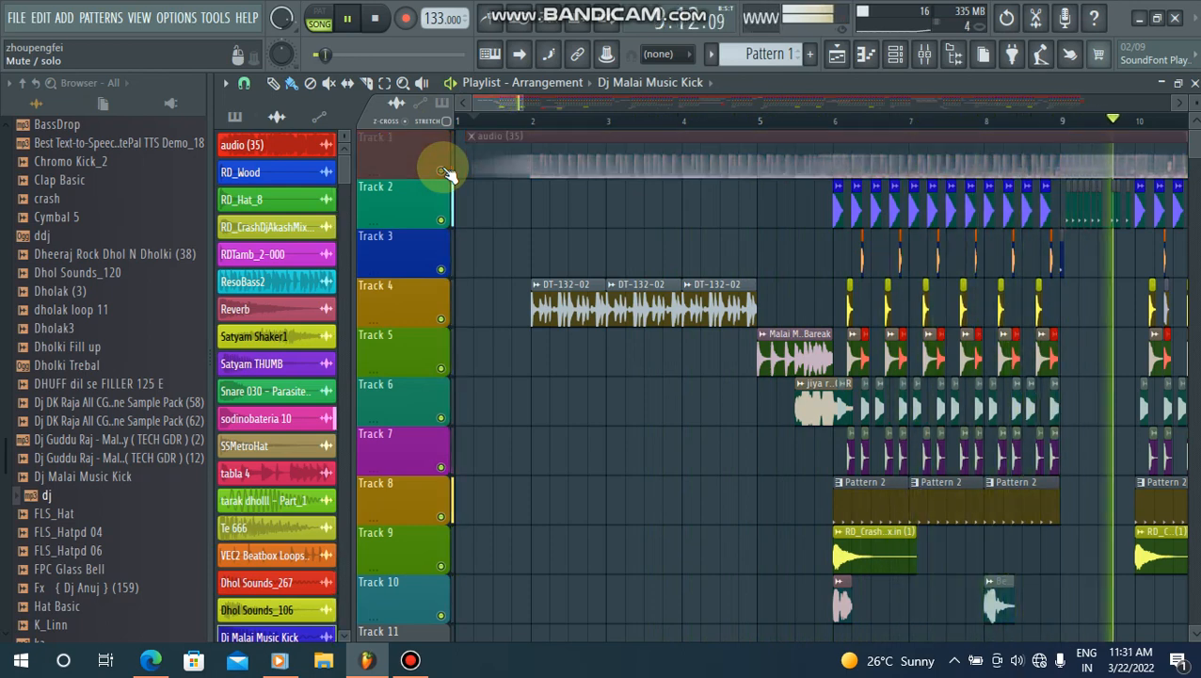
click(461, 92)
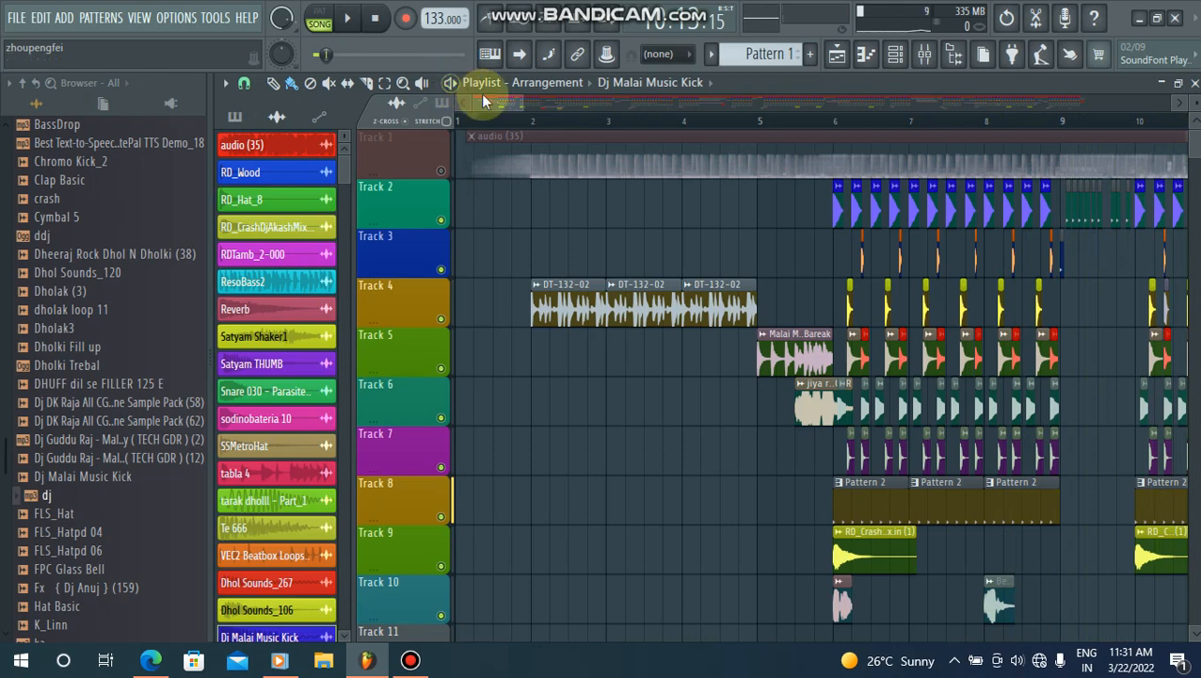
- Open the channel settings of the audio (35) clip at the start of Track 1 and view its full waveform
mouse_move(494, 99)
mouse_down()
mouse_move(531, 103)
mouse_move(479, 107)
mouse_move(513, 109)
mouse_up()
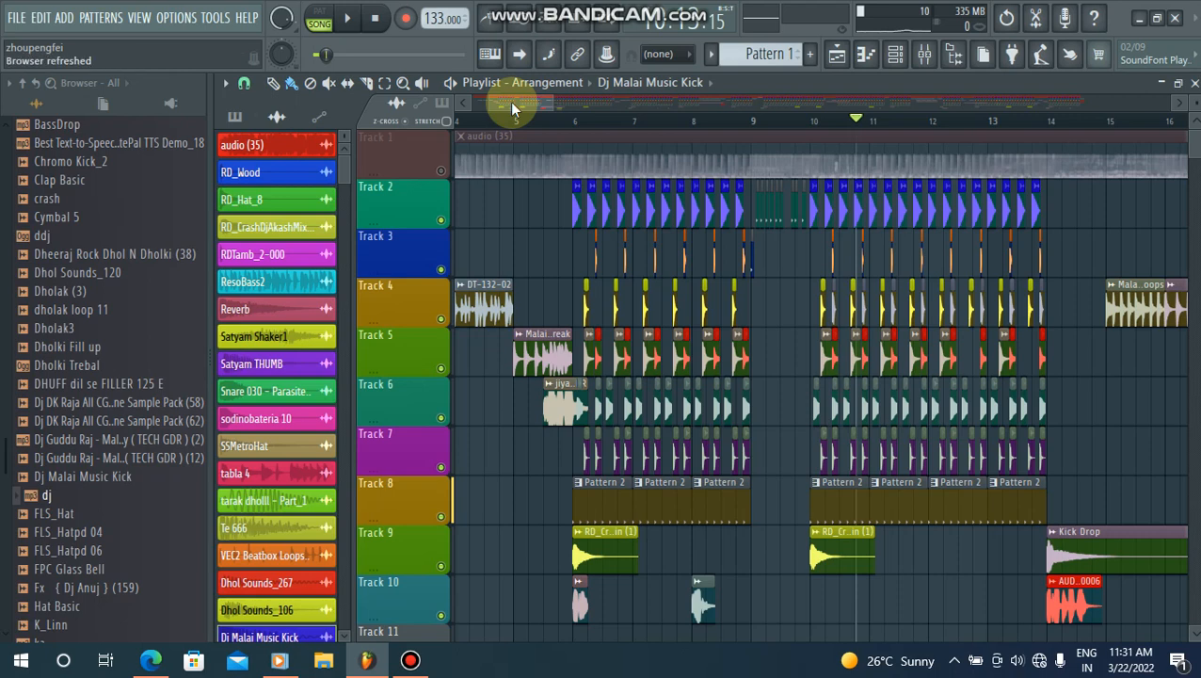
mouse_move(513, 109)
mouse_down()
mouse_move(541, 104)
mouse_move(496, 115)
mouse_up()
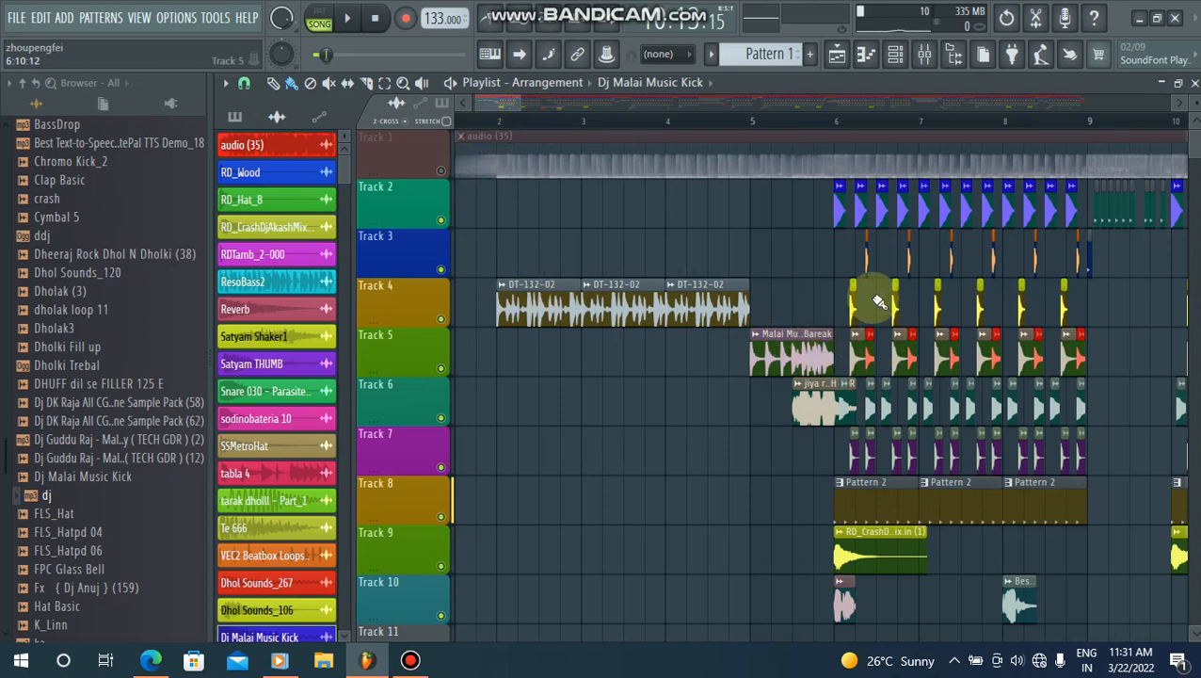
mouse_move(499, 103)
mouse_down()
mouse_move(552, 102)
mouse_move(487, 102)
mouse_up()
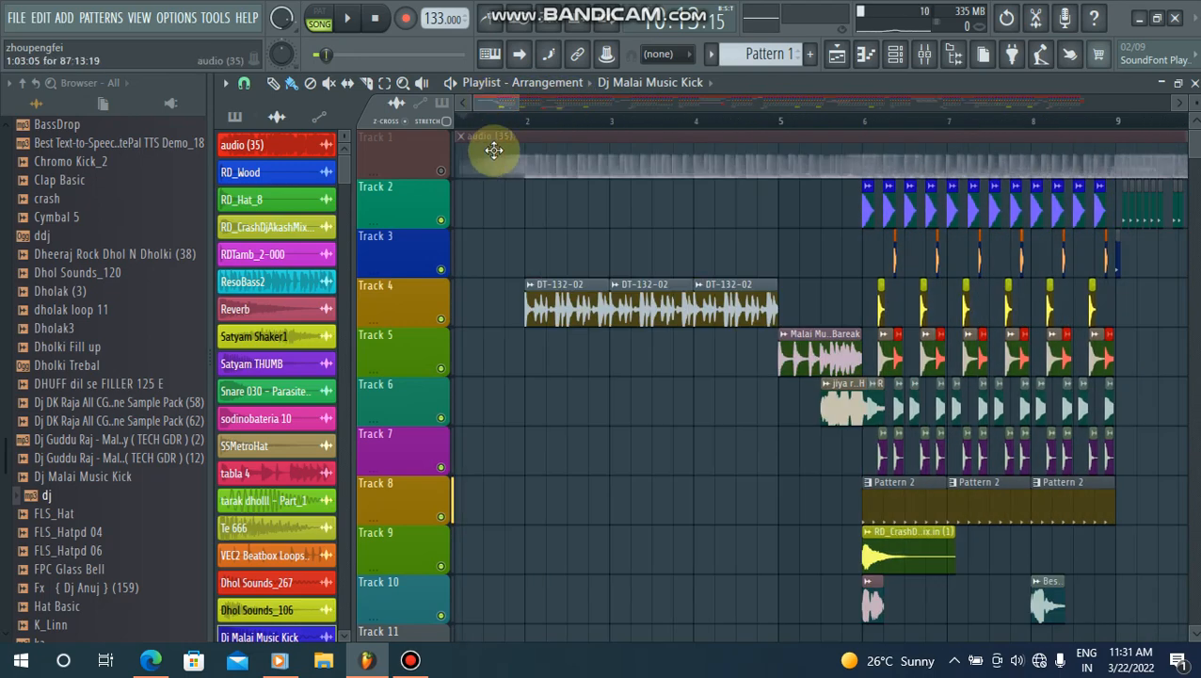
click(493, 152)
double_click(493, 151)
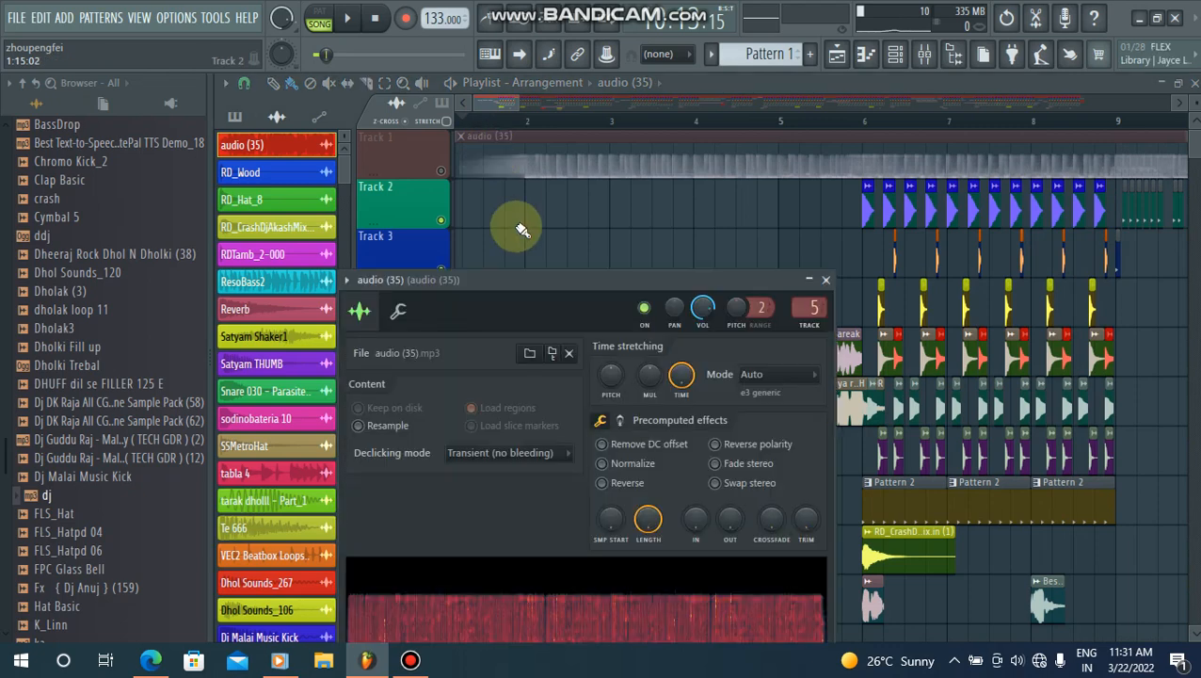
drag(514, 285, 544, 176)
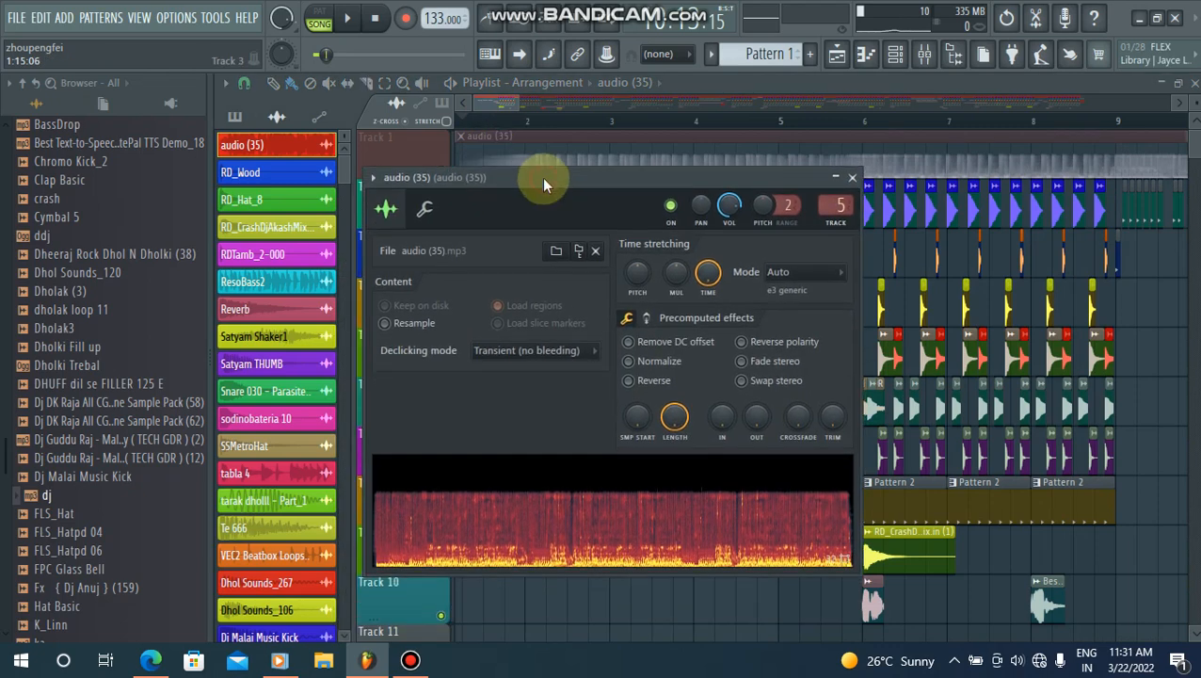
- Inspect the Fruity Multiband Compressor and its presets on the mixer track of audio (35), then close the plugin and channel settings
click(824, 202)
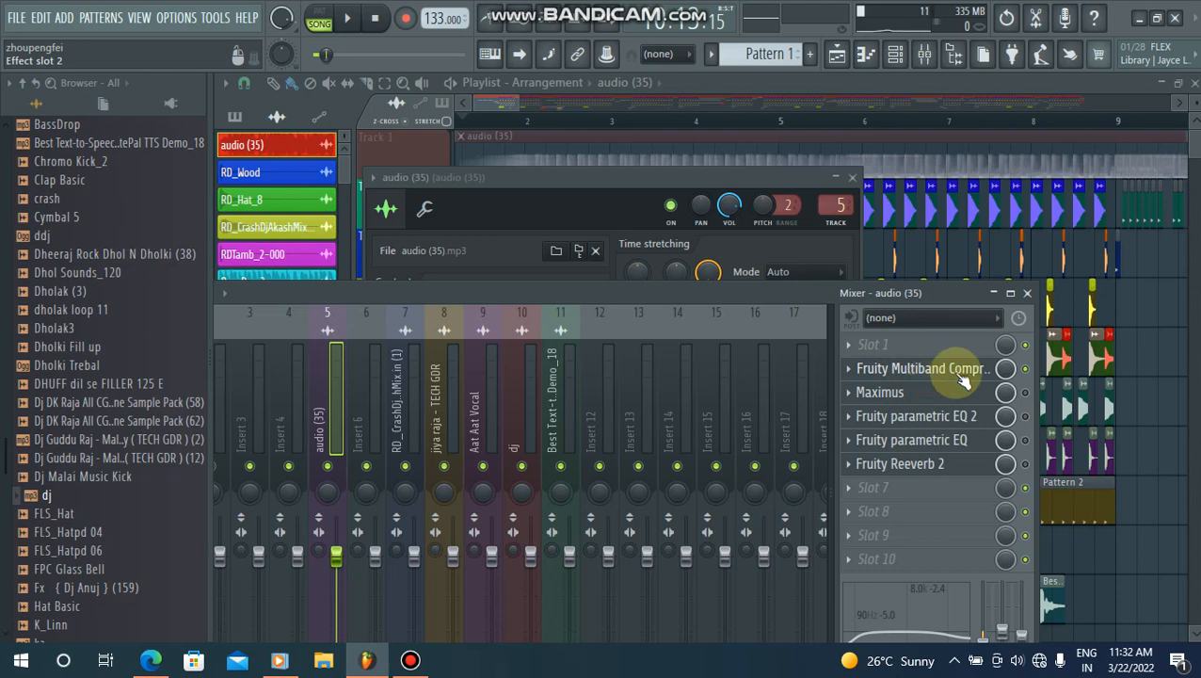
click(912, 365)
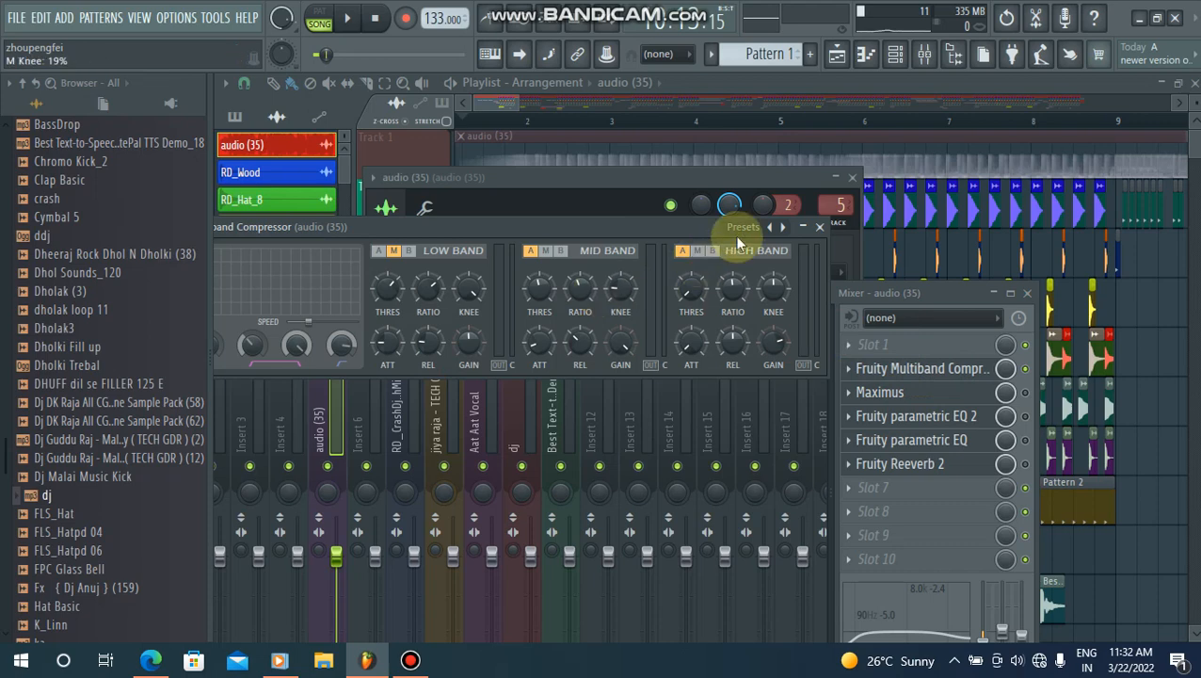
click(784, 230)
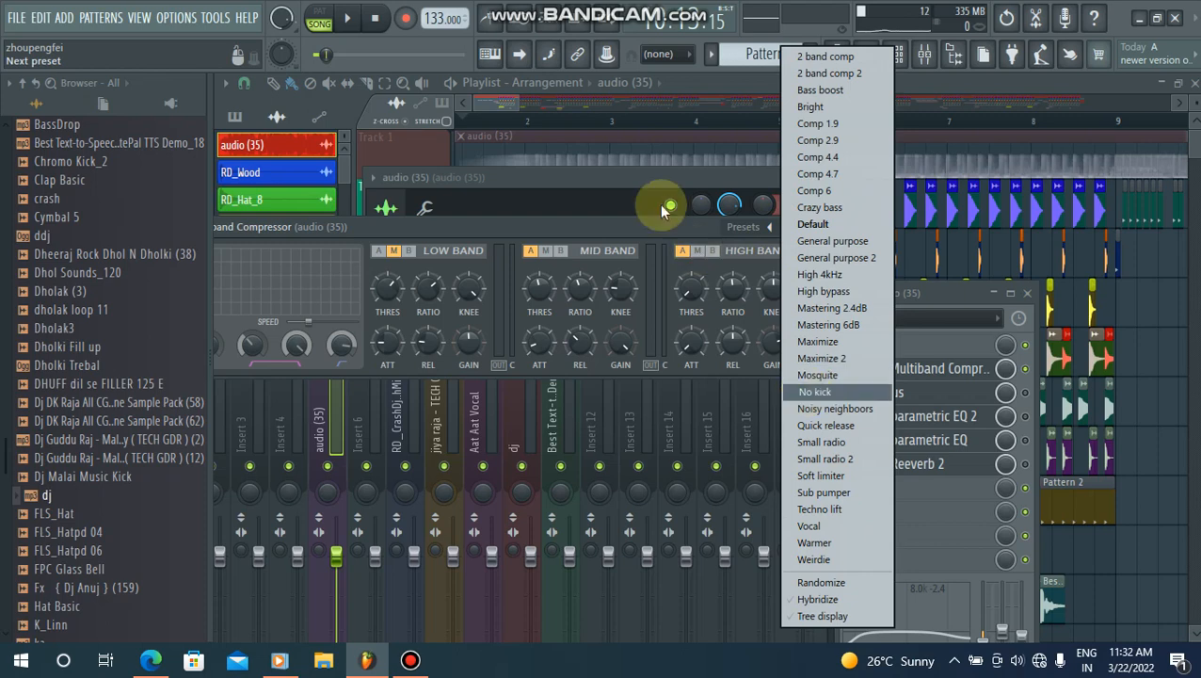
click(644, 179)
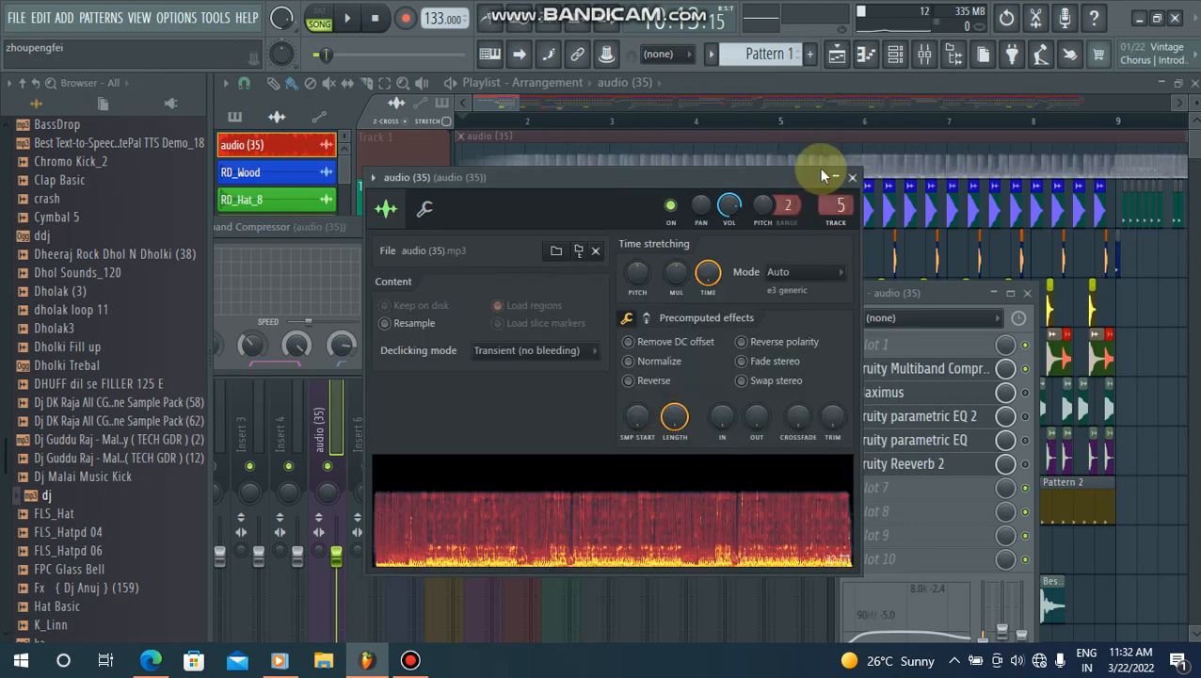
click(853, 179)
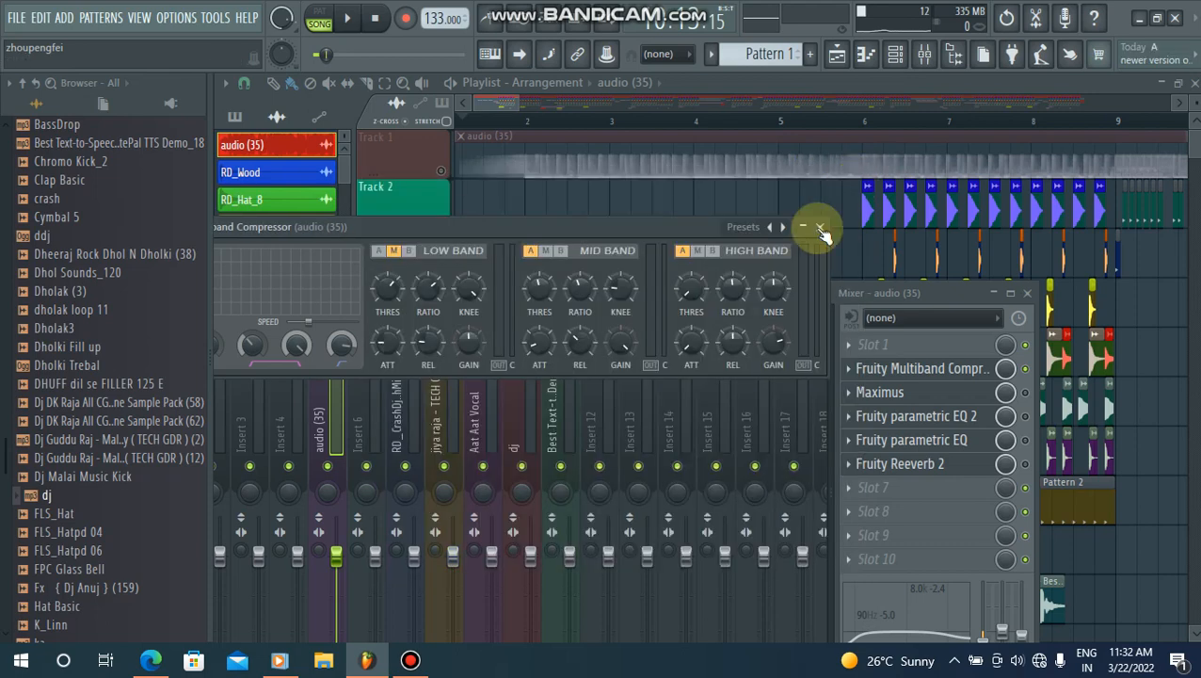
click(822, 230)
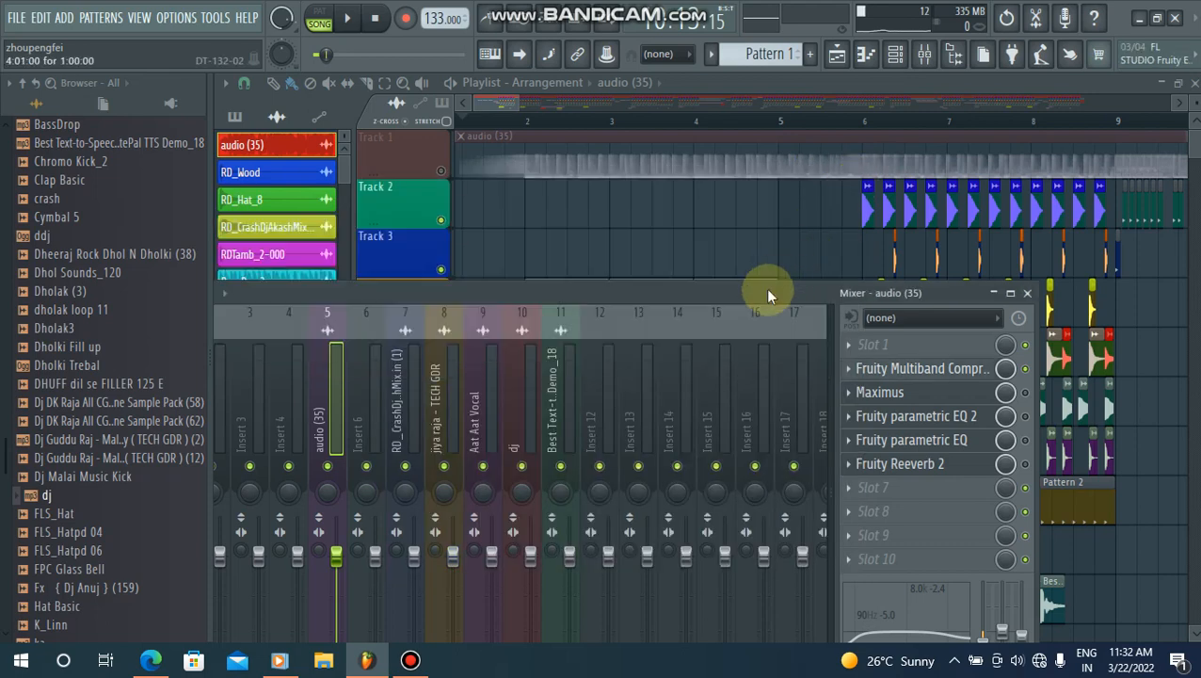
drag(764, 287, 771, 352)
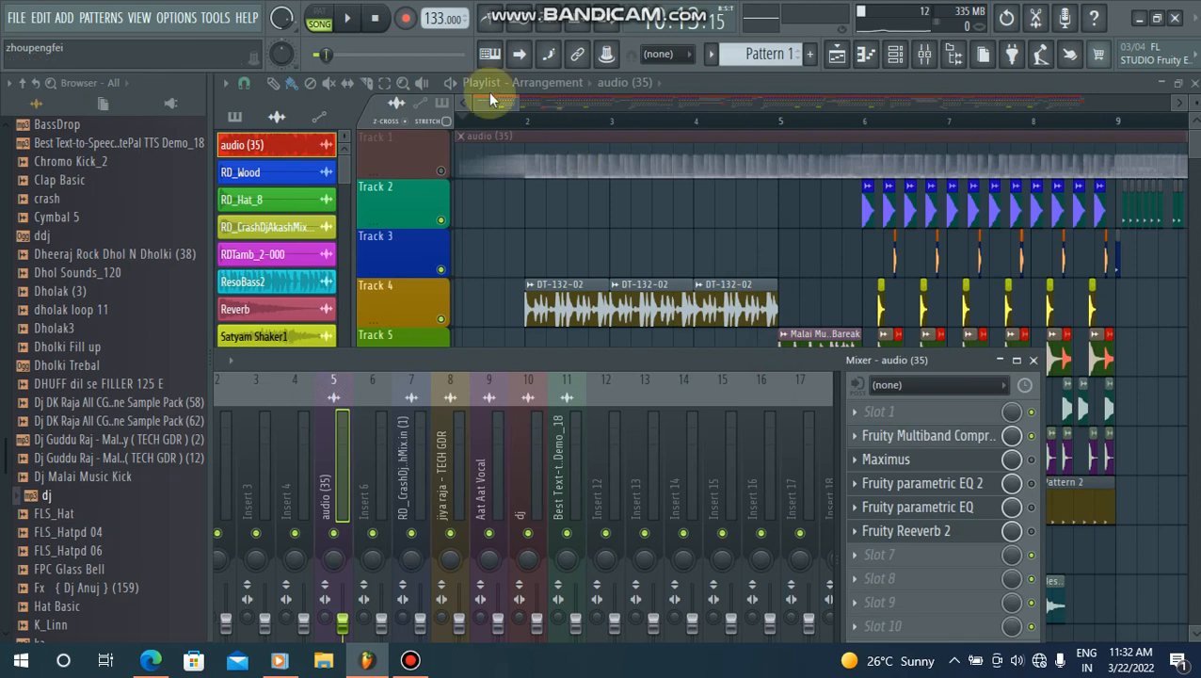
- Place the song position at 8:05:00 and start playing the arrangement from there
drag(487, 104, 577, 114)
click(587, 120)
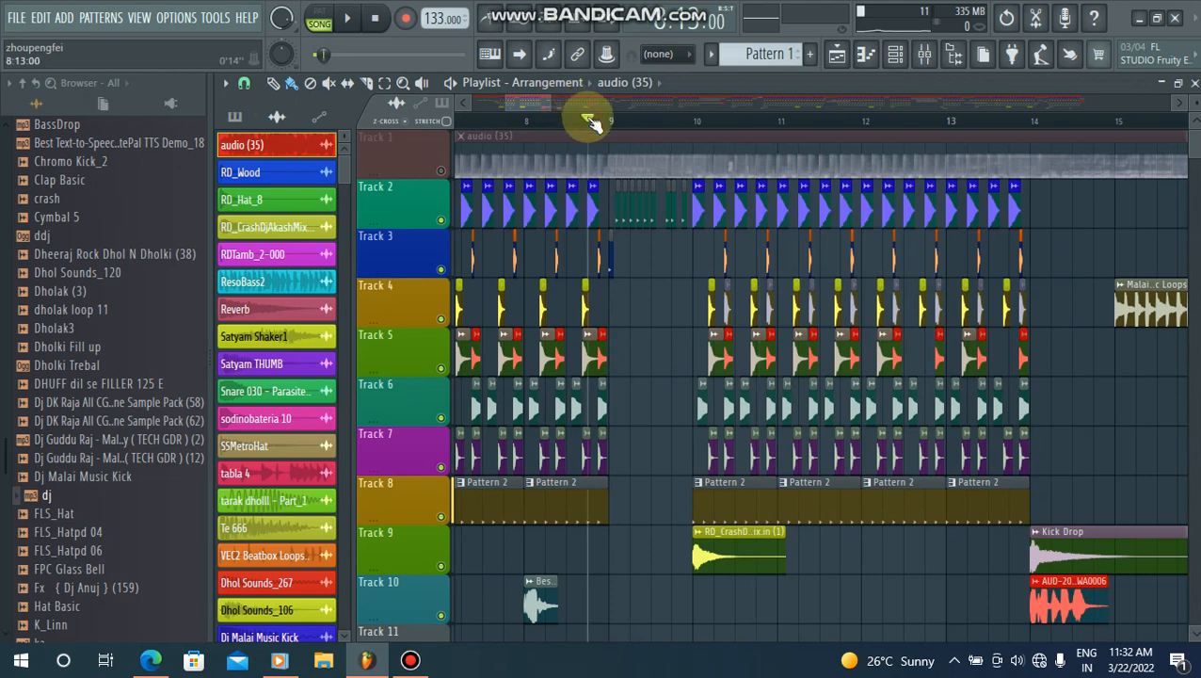
drag(530, 105, 532, 104)
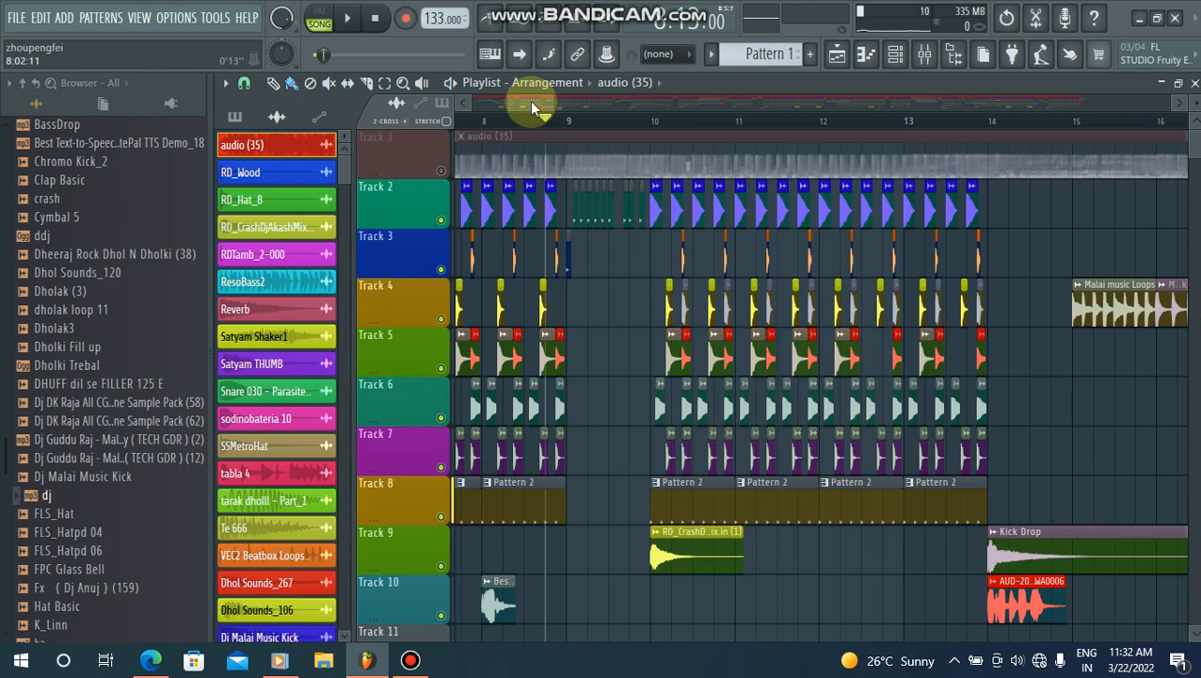
click(502, 119)
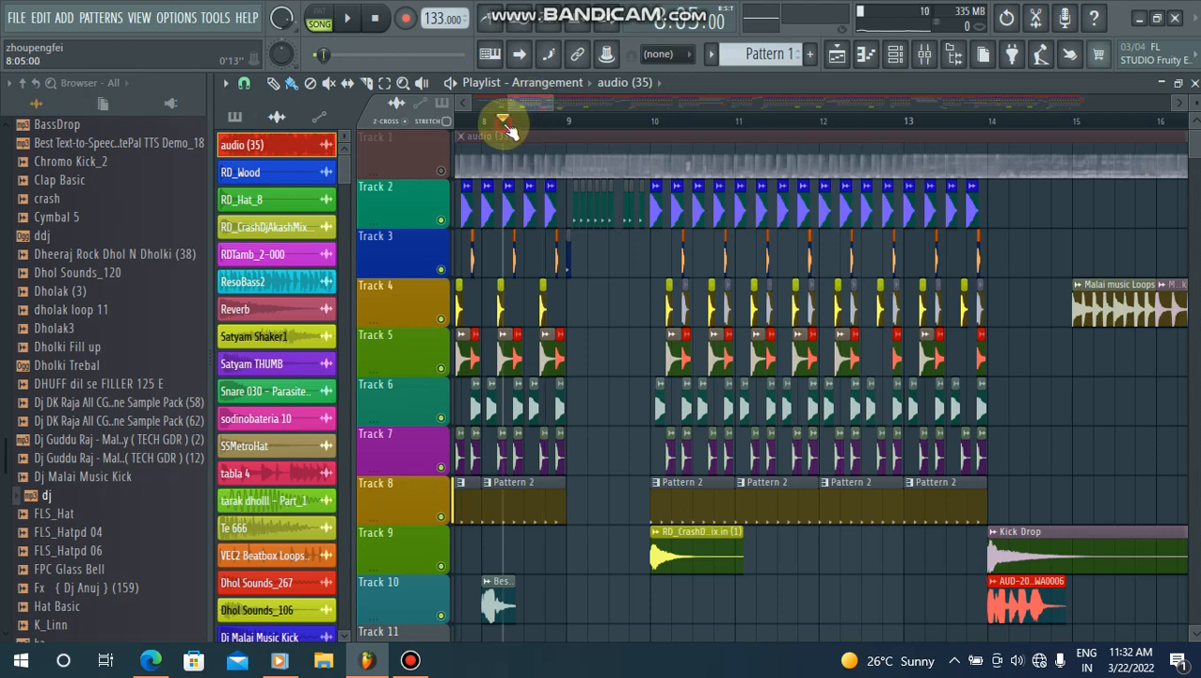
key(space)
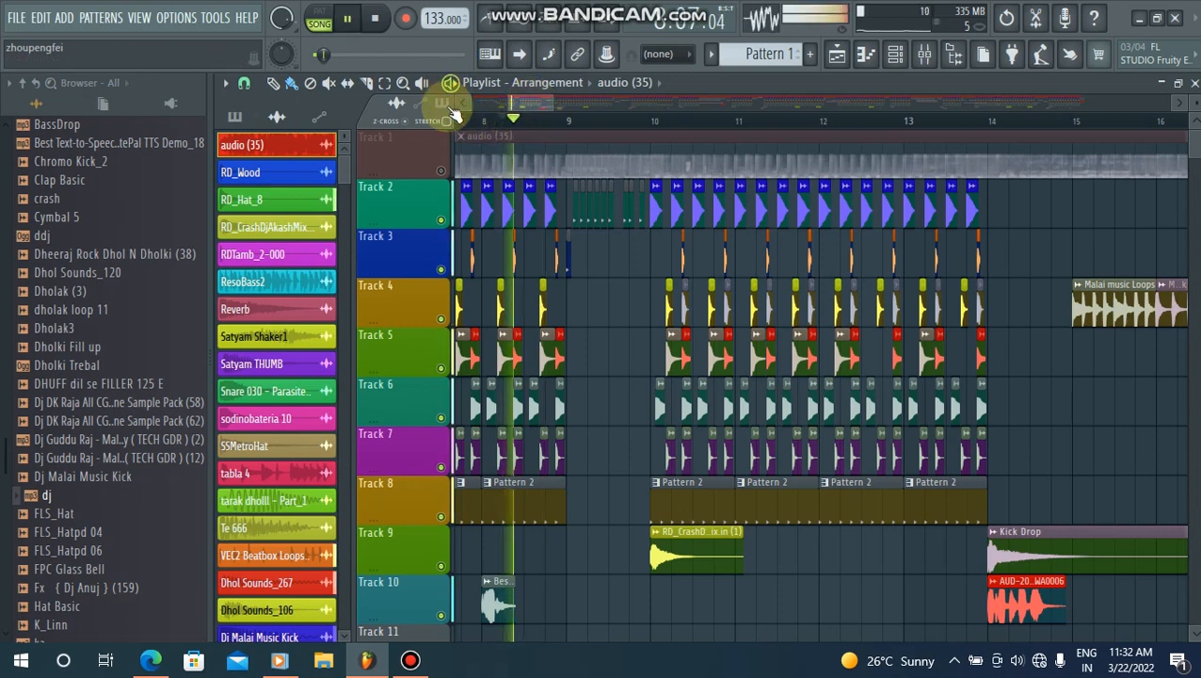
- Toggle Track 1's mute repeatedly from bar 8 to bar 15 to compare the original audio against the remix parts
click(448, 169)
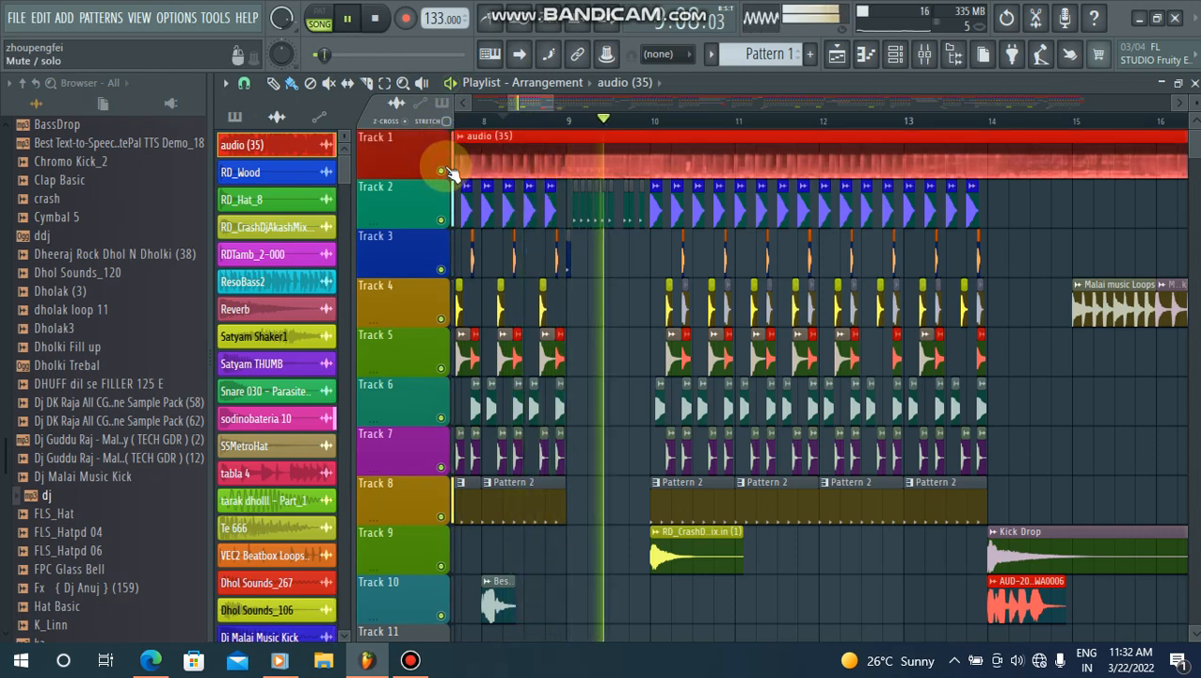
click(448, 171)
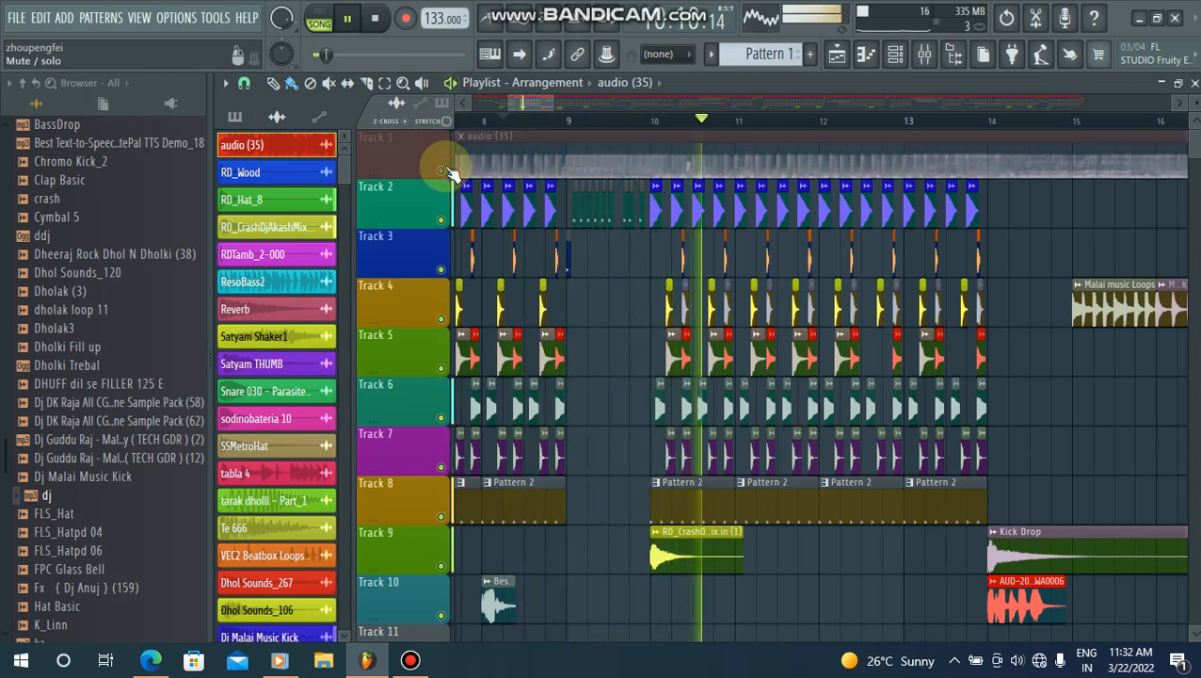
click(449, 171)
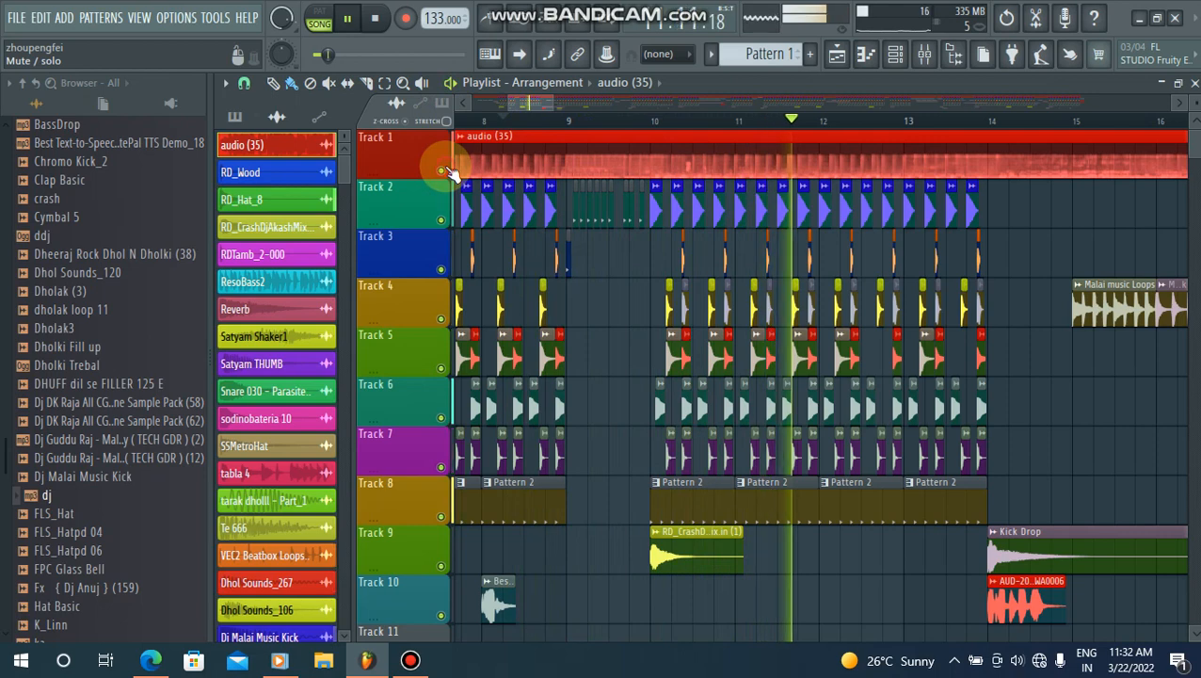
click(449, 170)
click(449, 171)
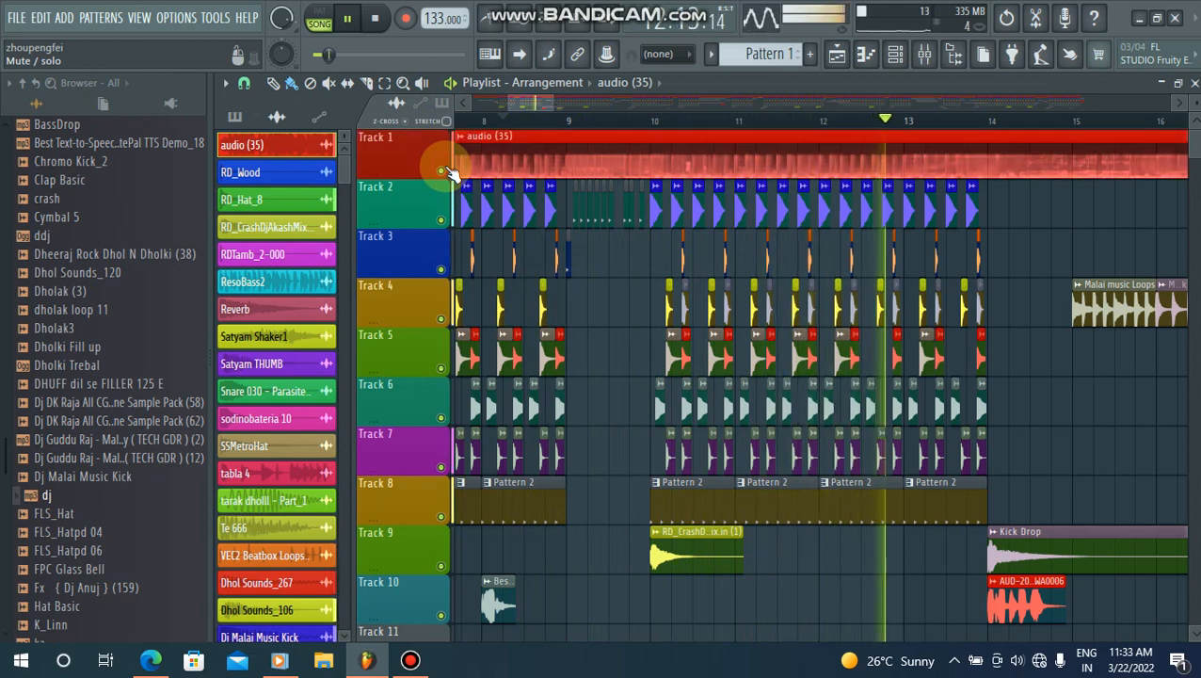
click(449, 171)
click(449, 170)
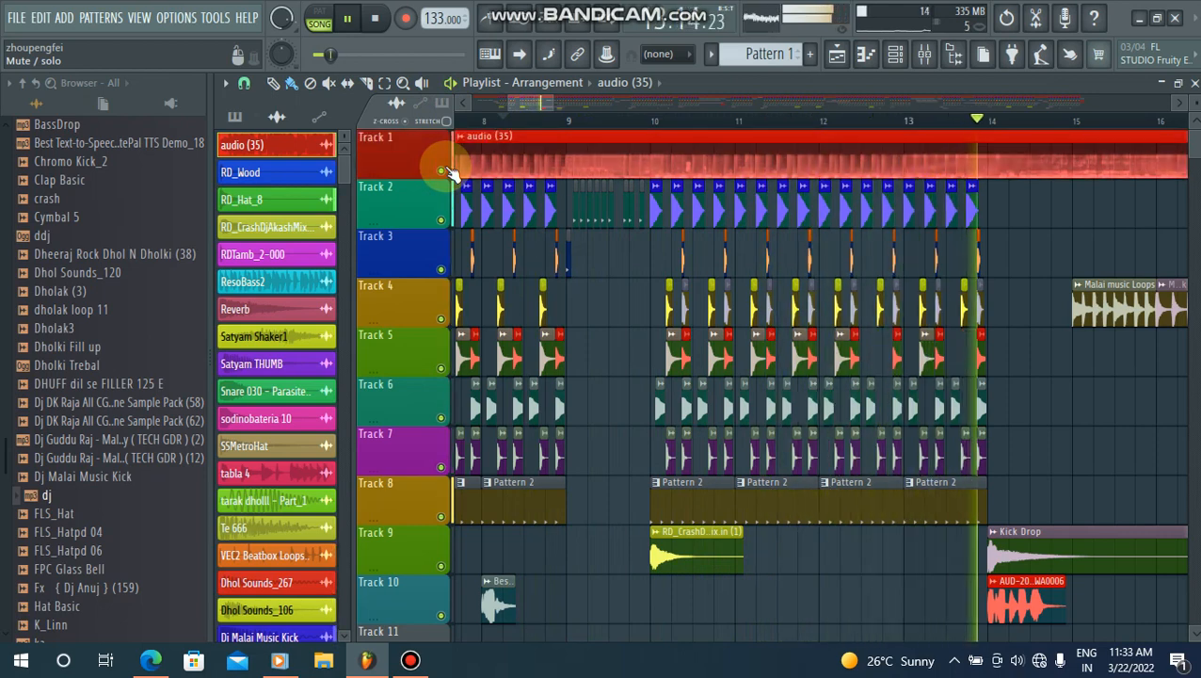
click(449, 170)
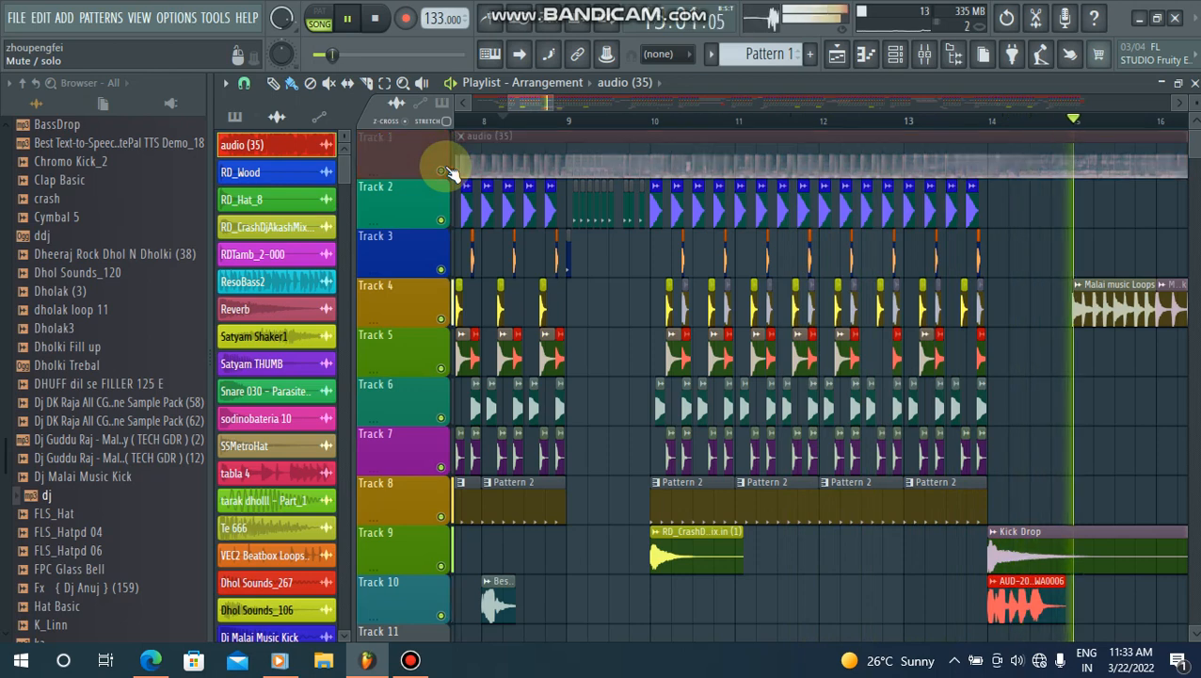
- Turn on playlist auto-scrolling and keep toggling Track 1's mute during playback up to bar 30, leaving the track unmuted
click(518, 54)
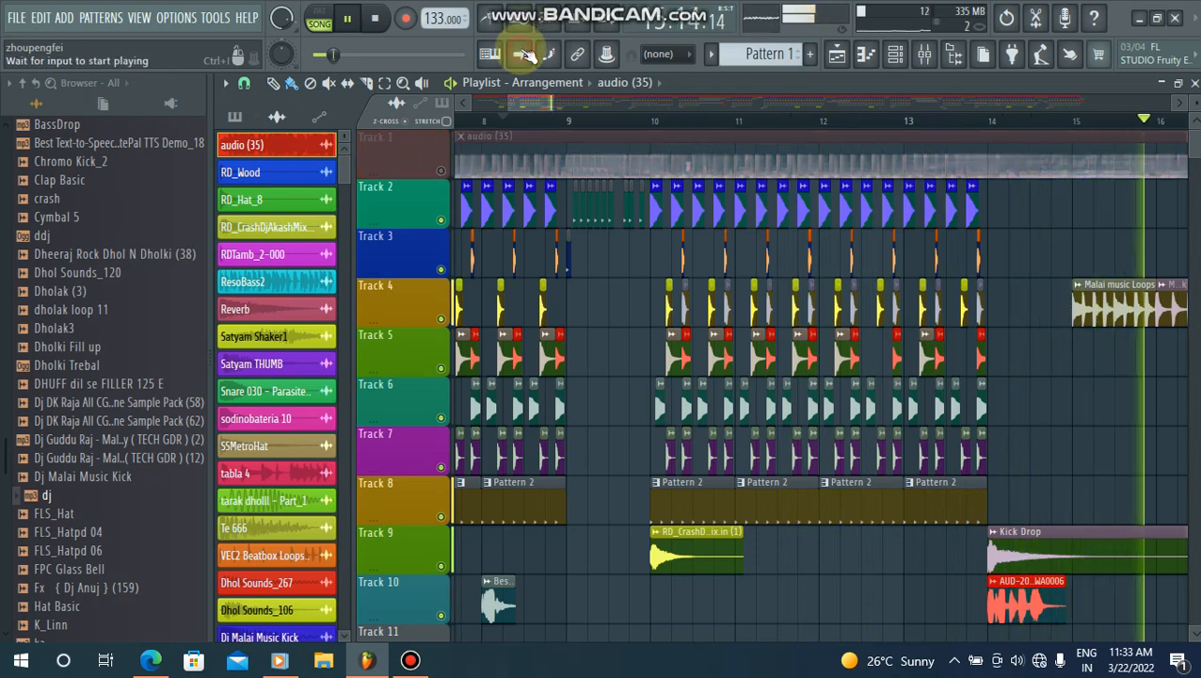
click(443, 172)
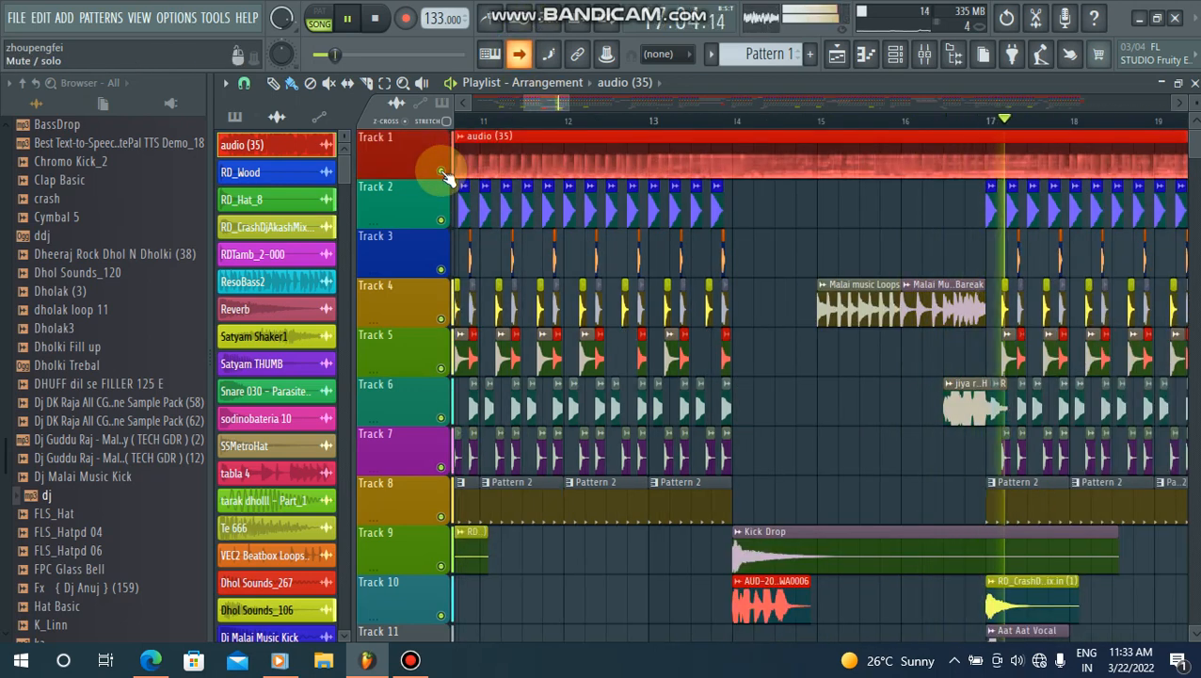
click(442, 171)
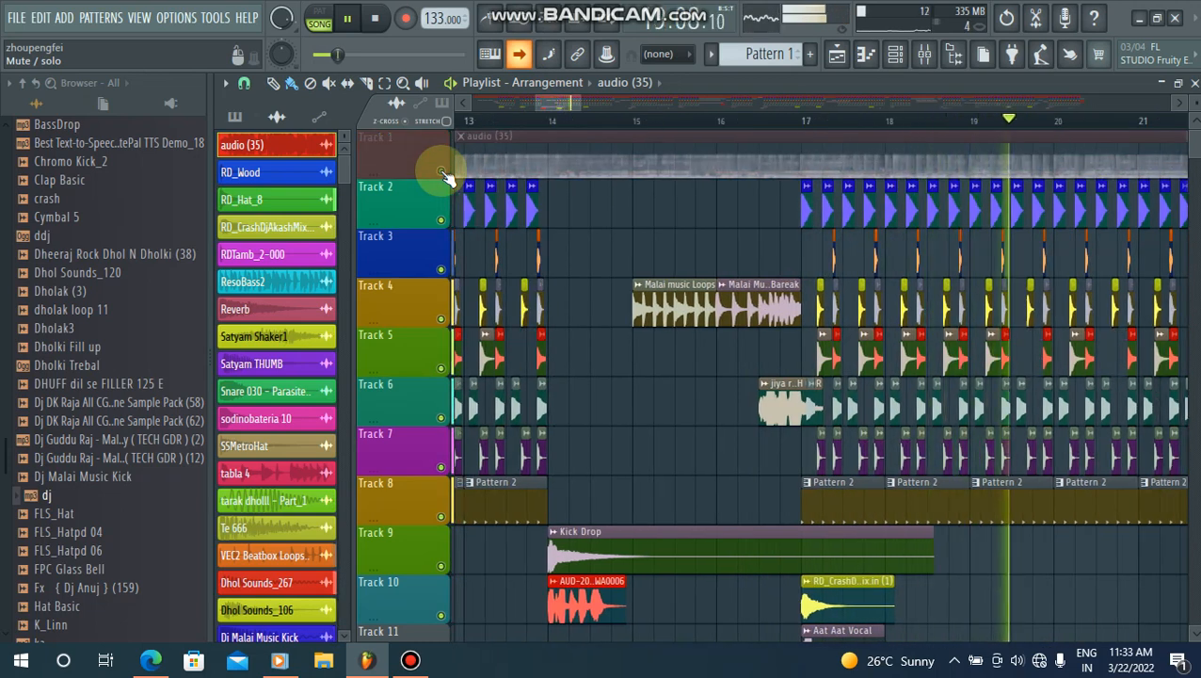
click(442, 171)
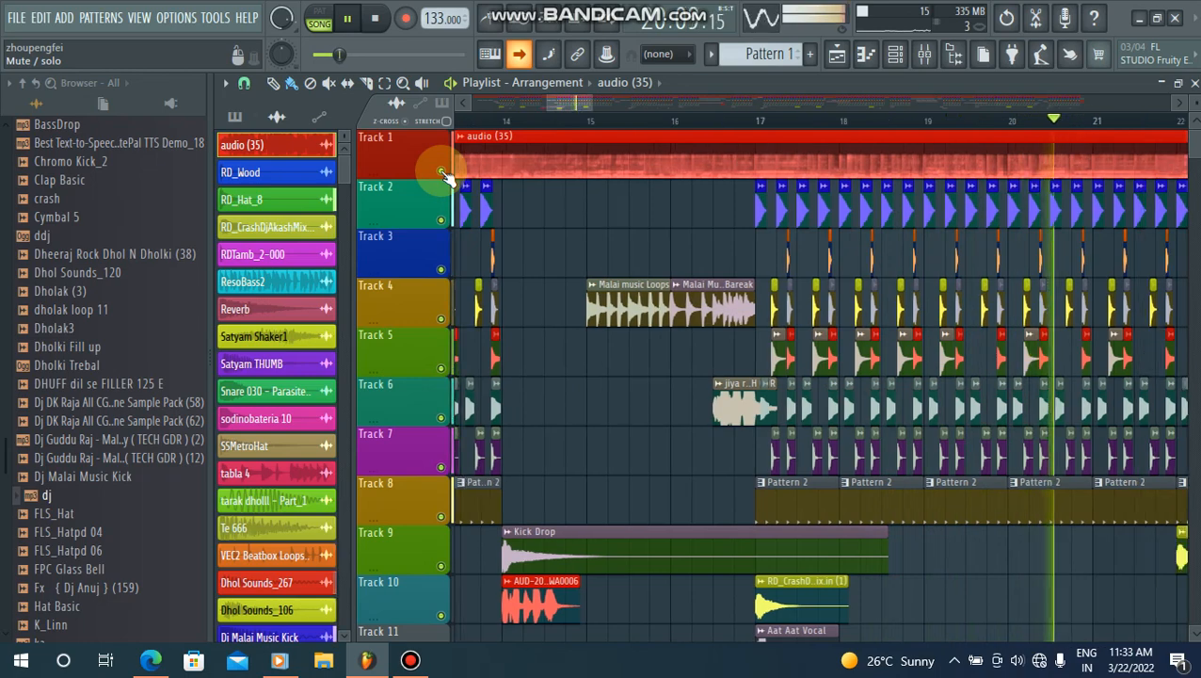
click(442, 171)
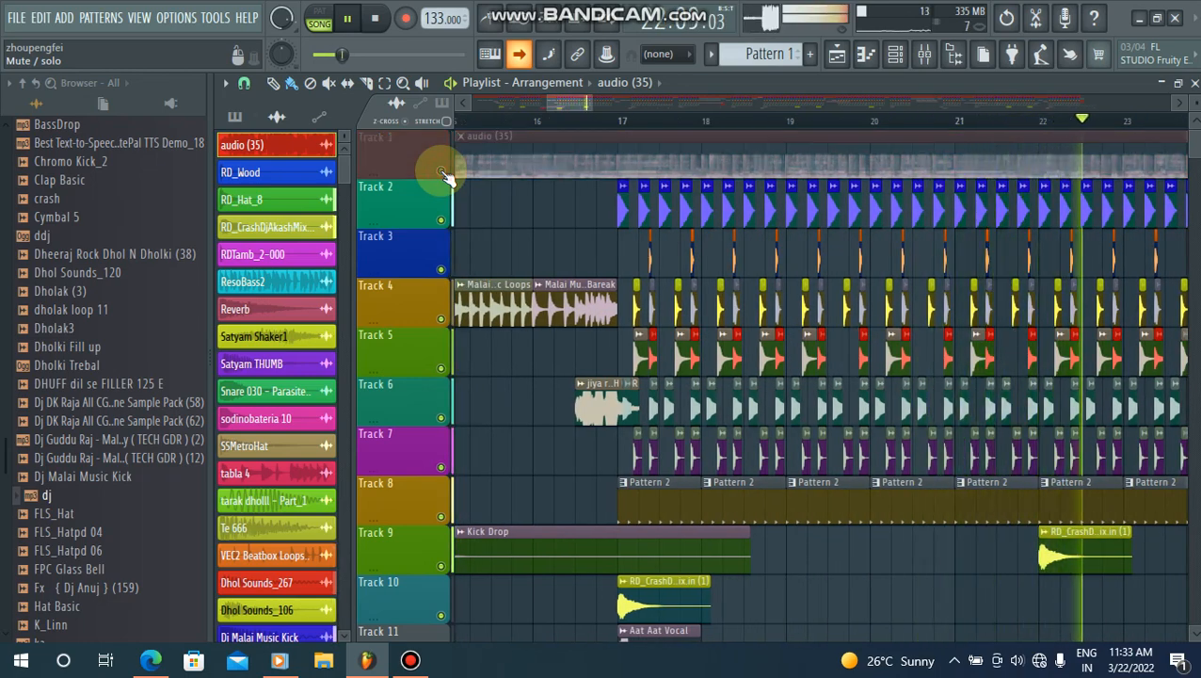
click(442, 171)
click(442, 171)
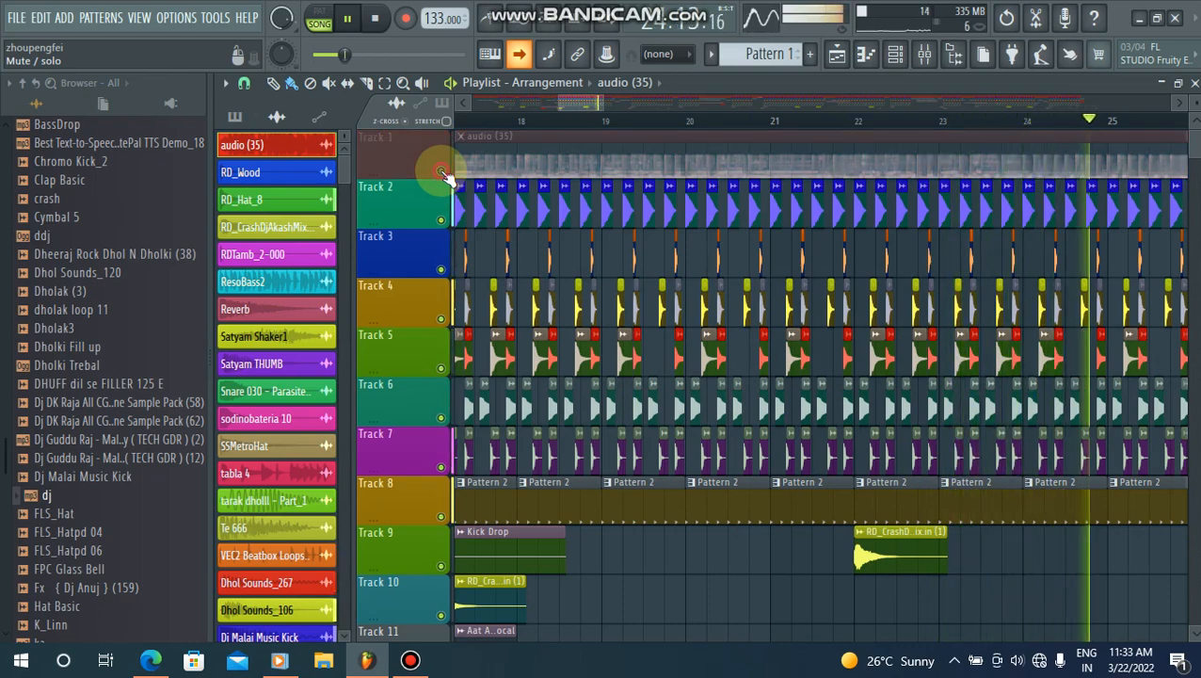
click(442, 171)
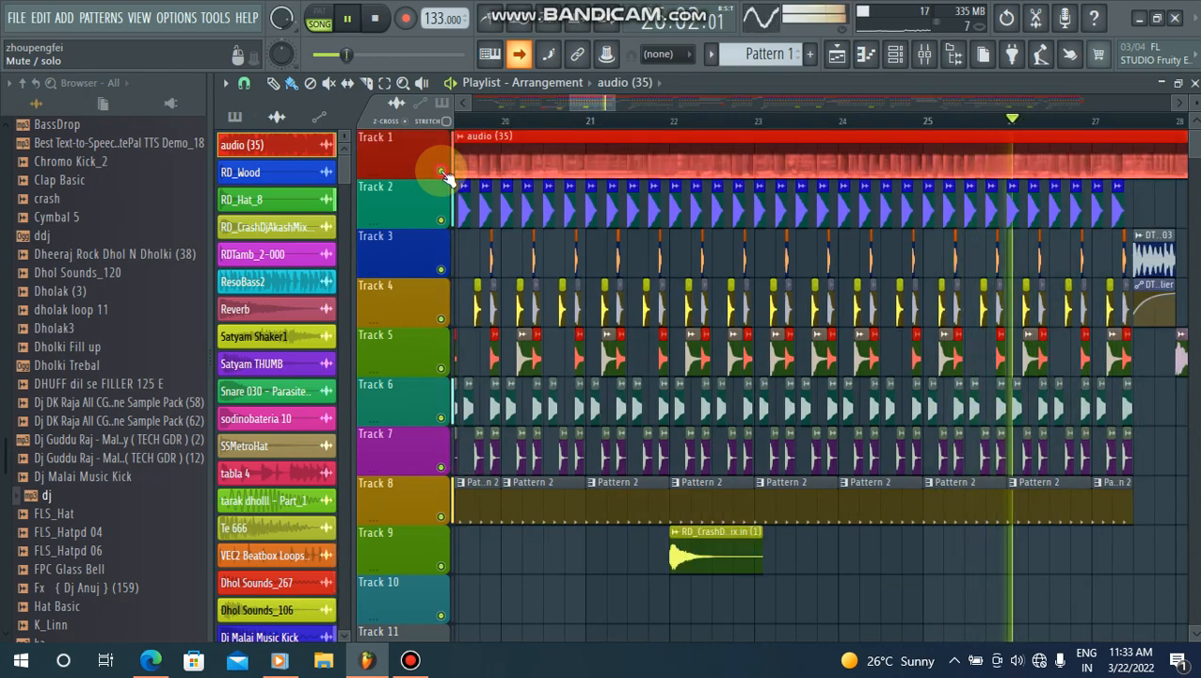
click(442, 171)
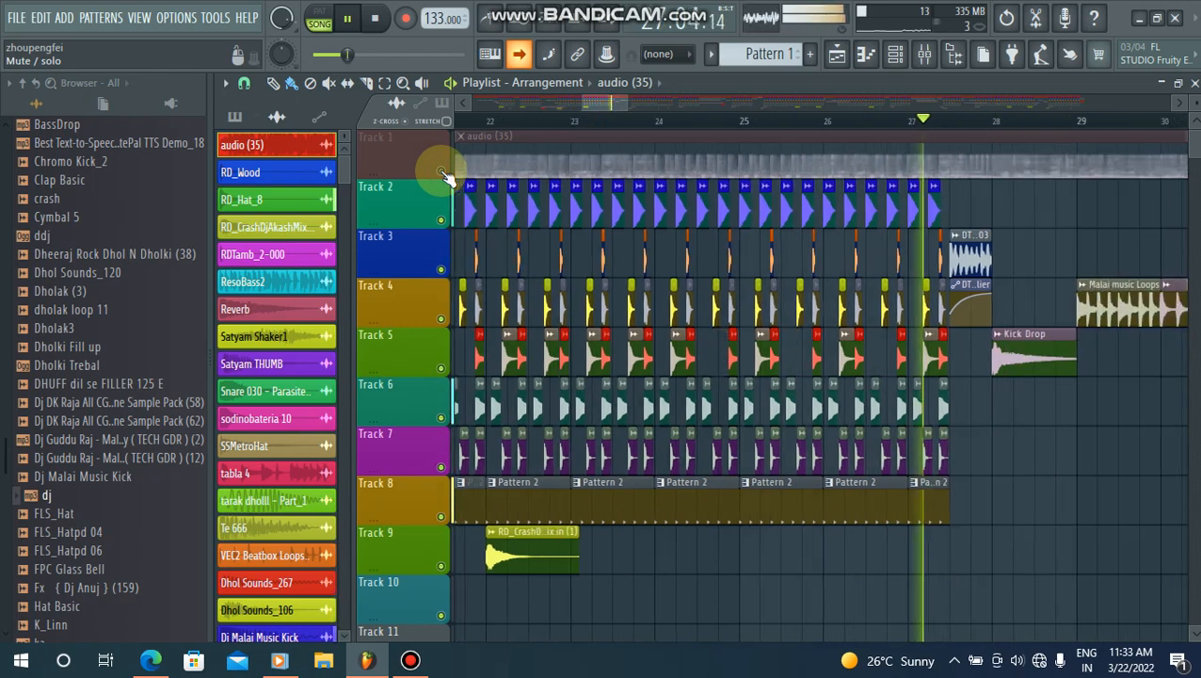
click(443, 172)
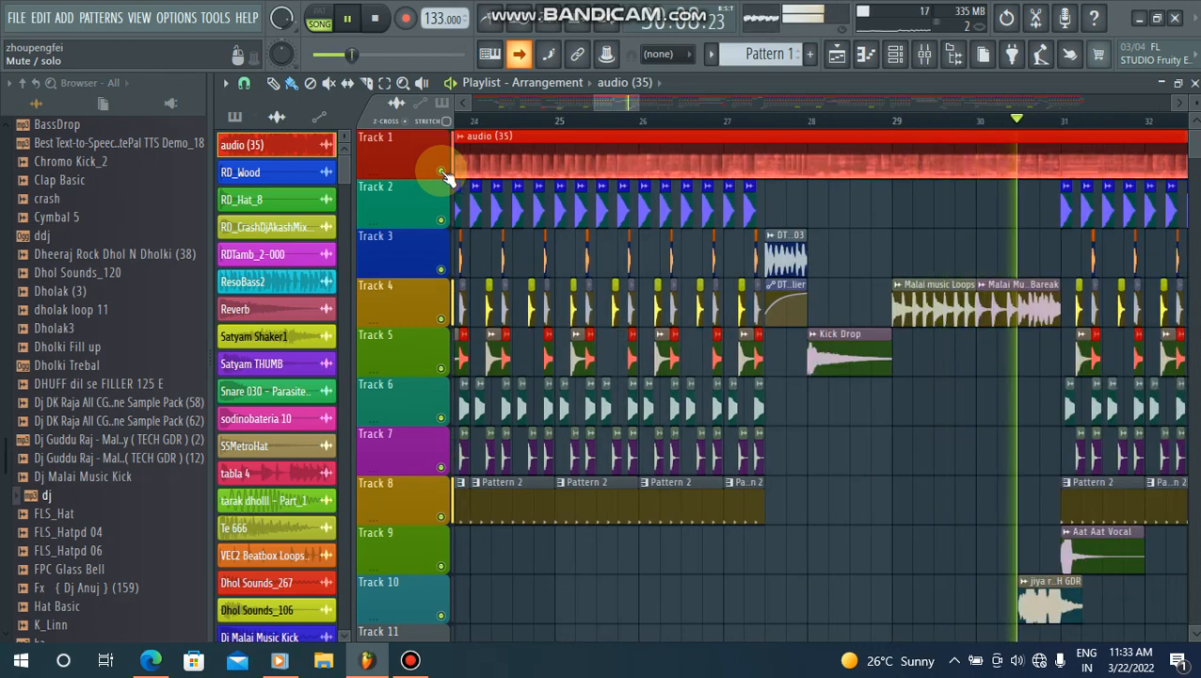
- Mute Track 1 around bar 30, unmute it around bar 33, and pause playback in bar 34
click(443, 171)
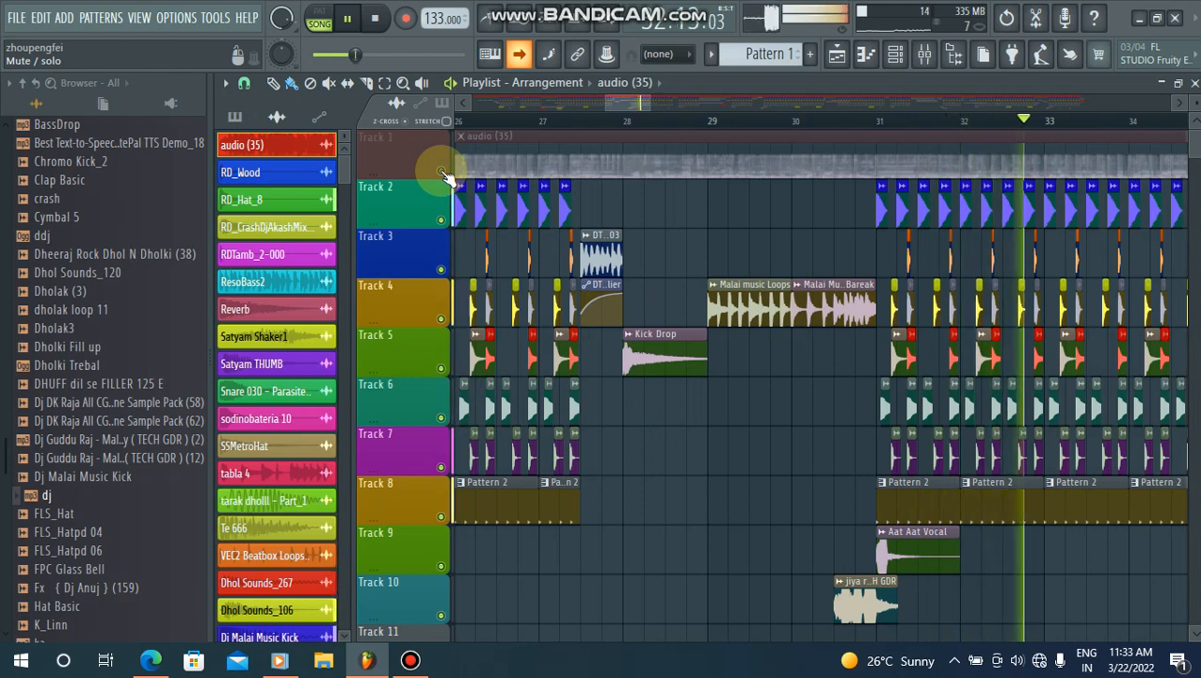
click(441, 171)
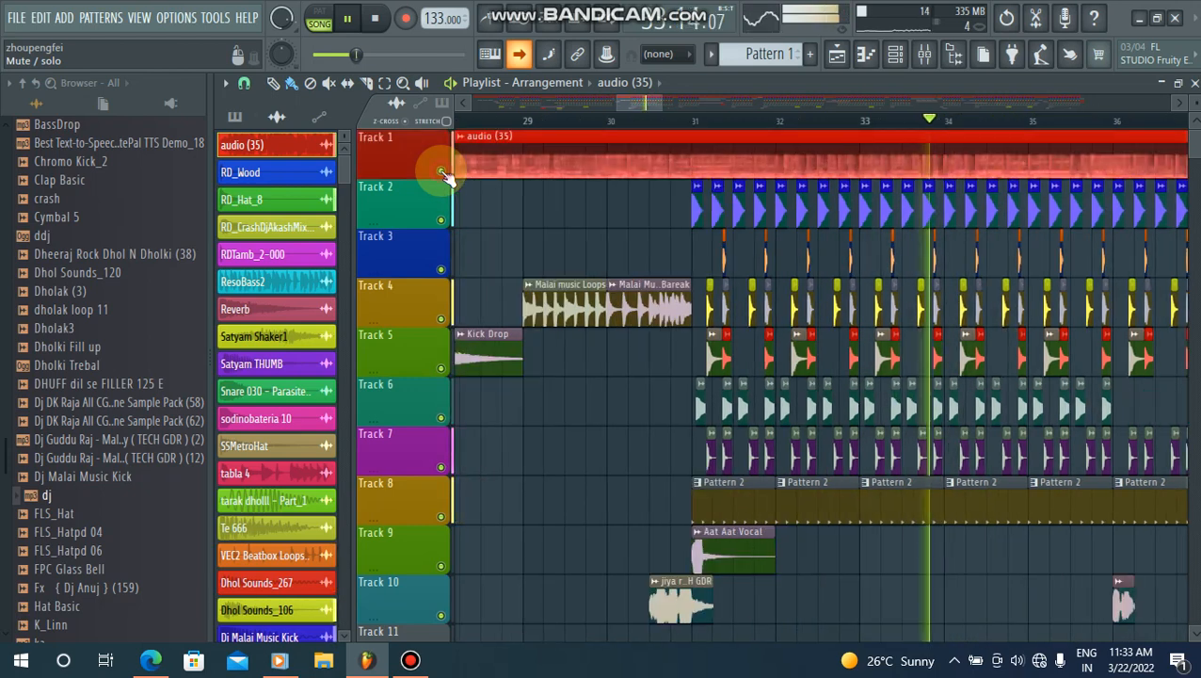
key(space)
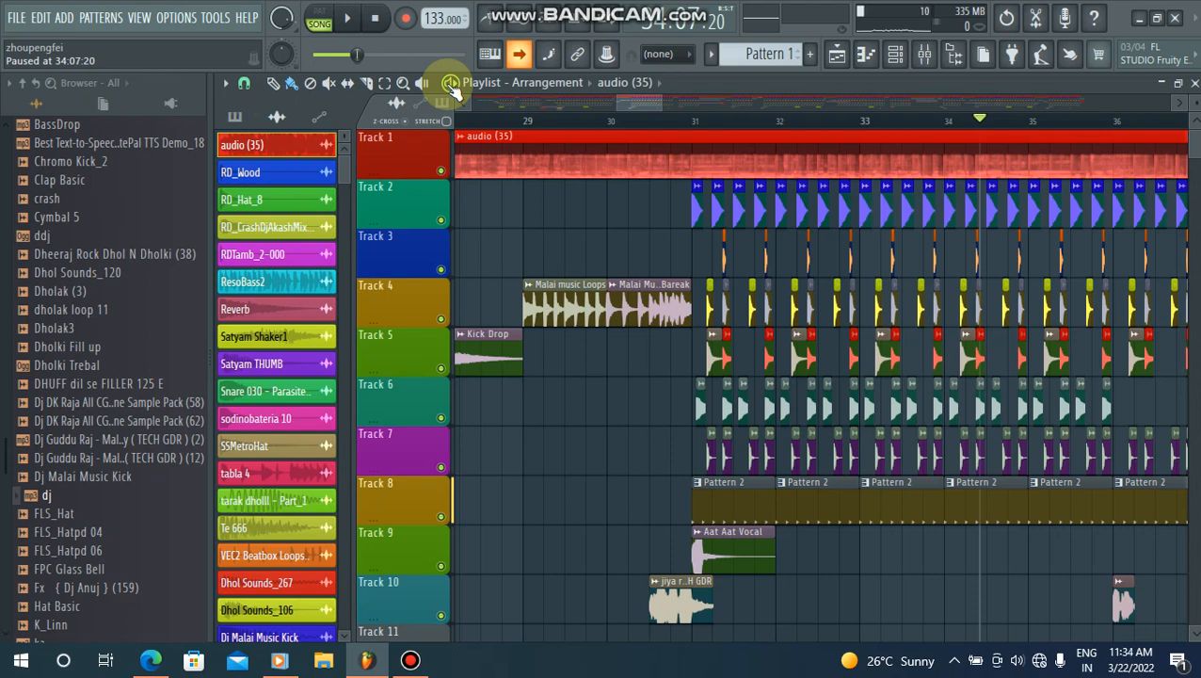
- Place the song position at 29:01:00 and play the Malai music Loops and Malai Music Bareak clips up to bar 31
scroll(644, 98, right, 2)
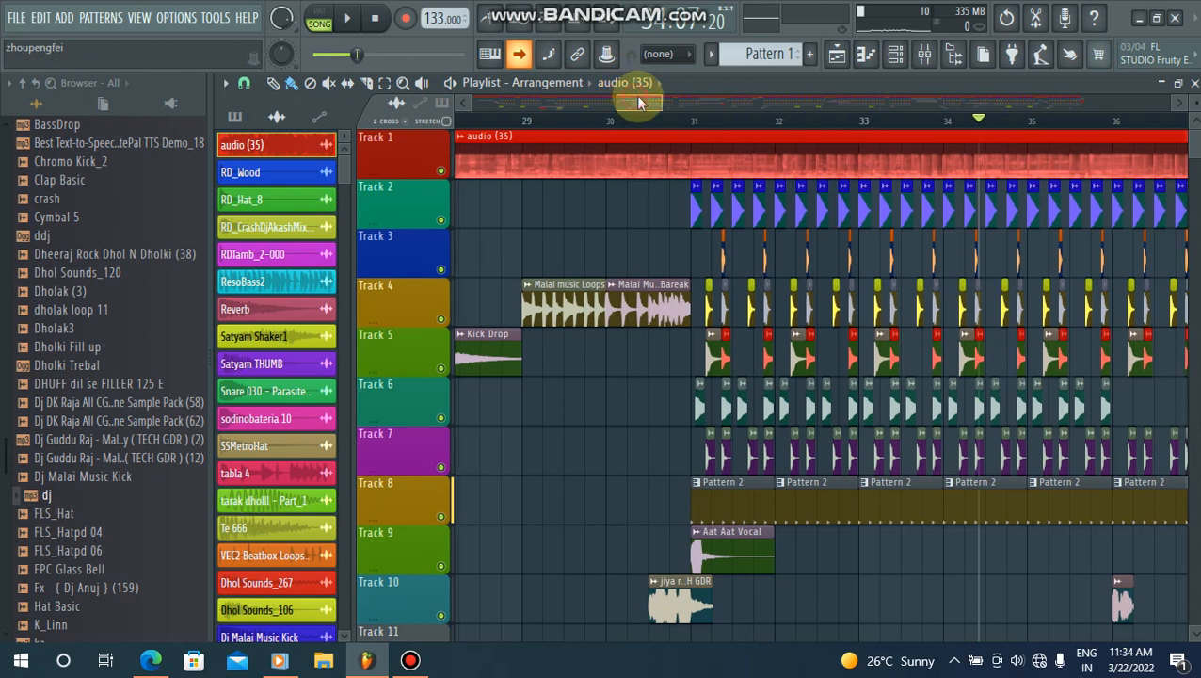
scroll(641, 96, right, 2)
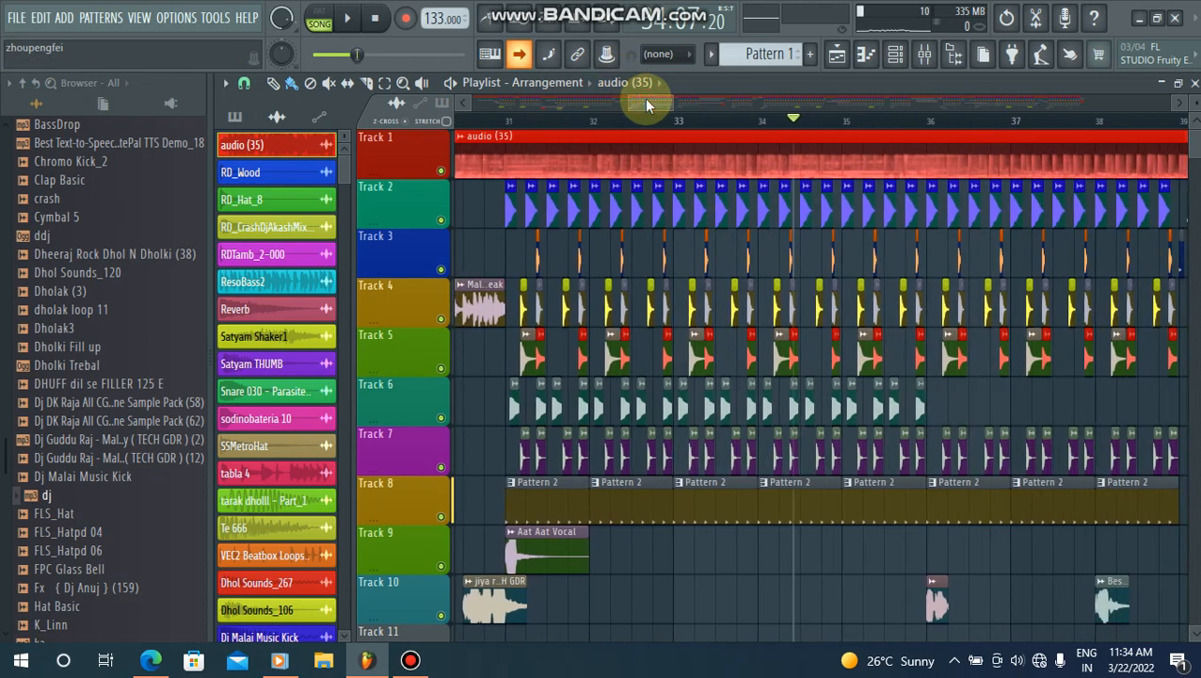
drag(644, 100, 616, 105)
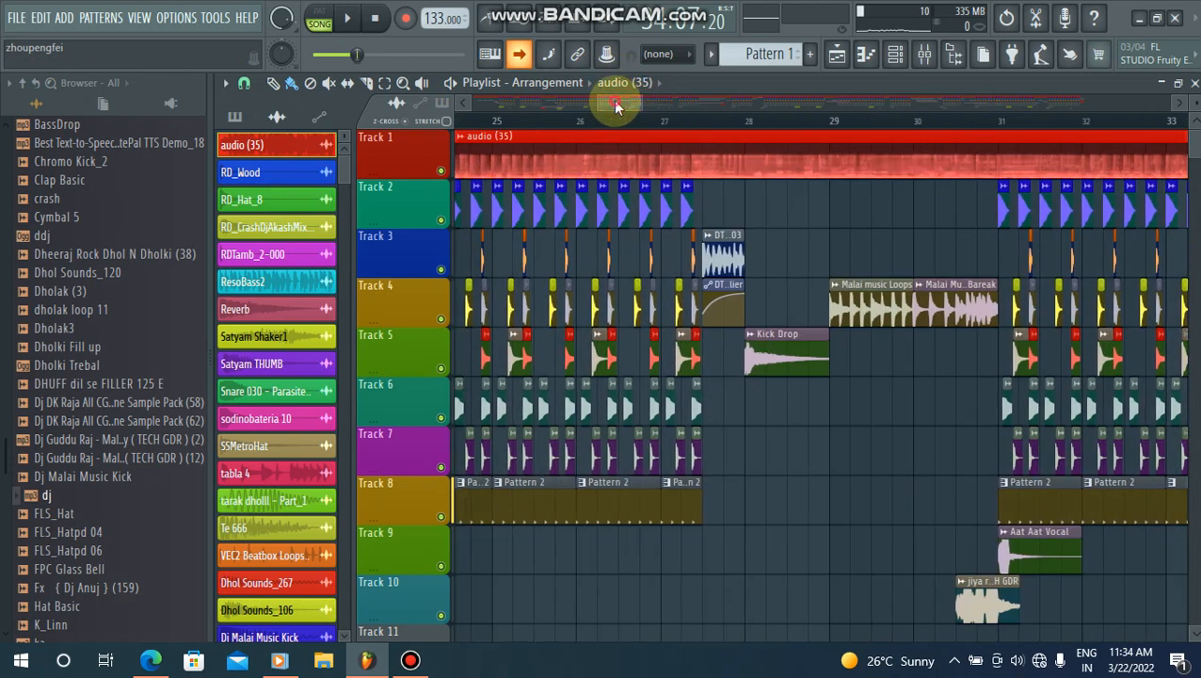
scroll(617, 98, right, 1)
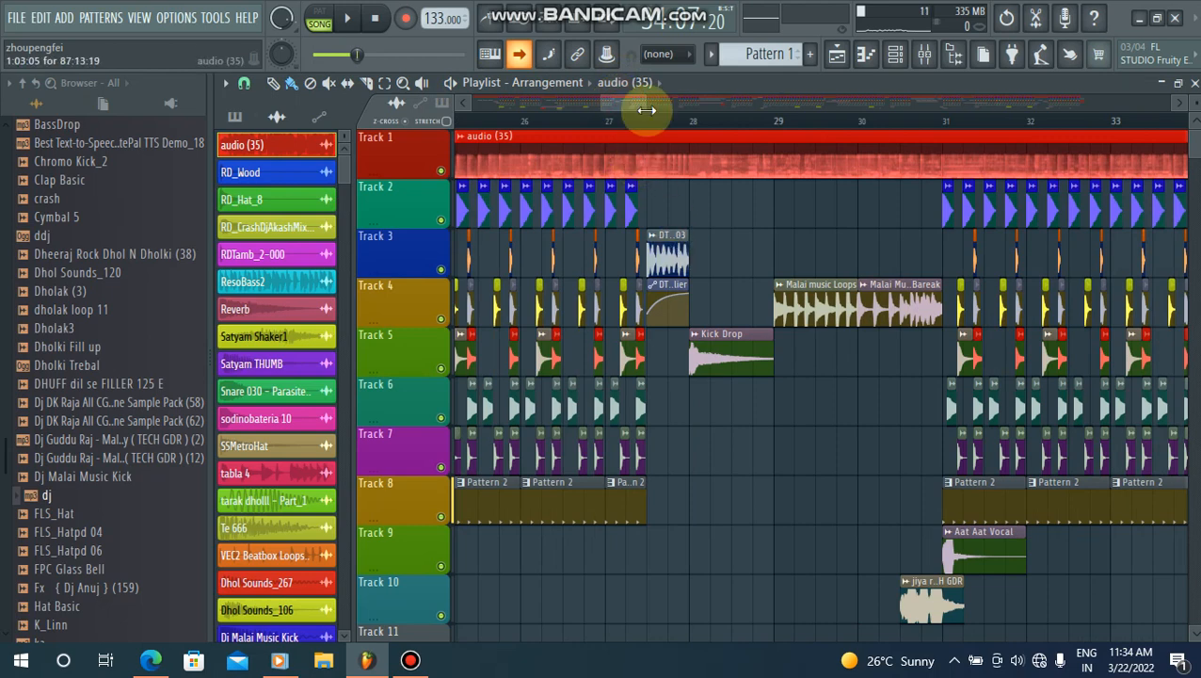
drag(646, 110, 624, 105)
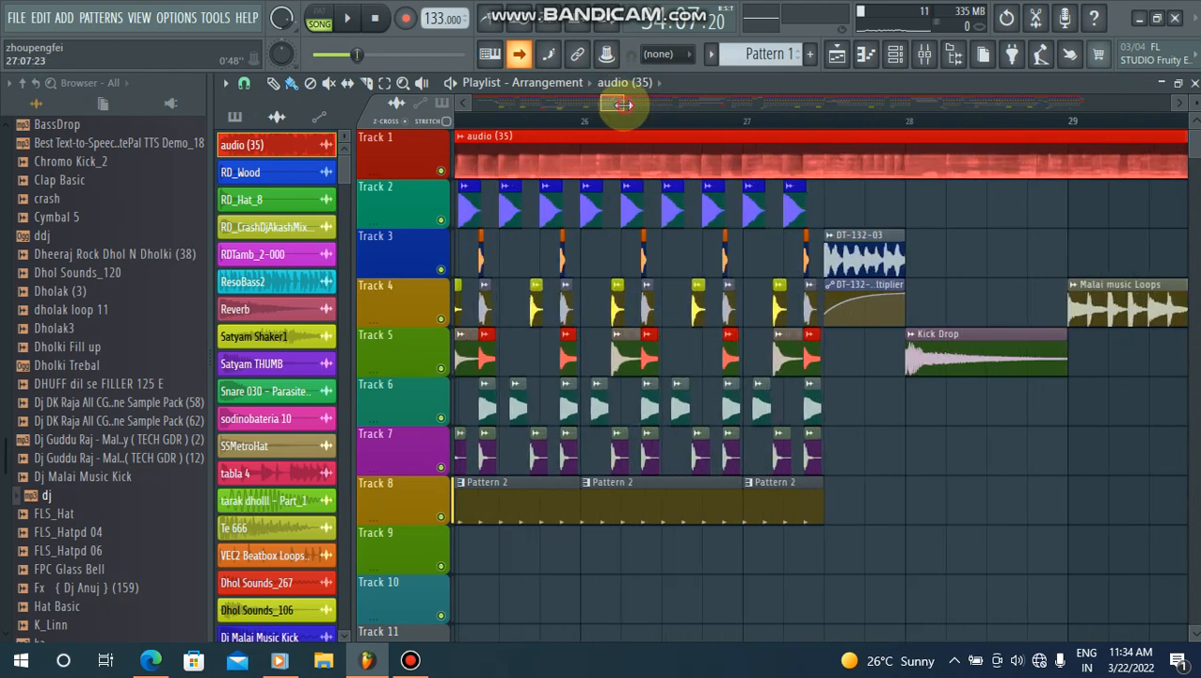
drag(623, 103, 617, 103)
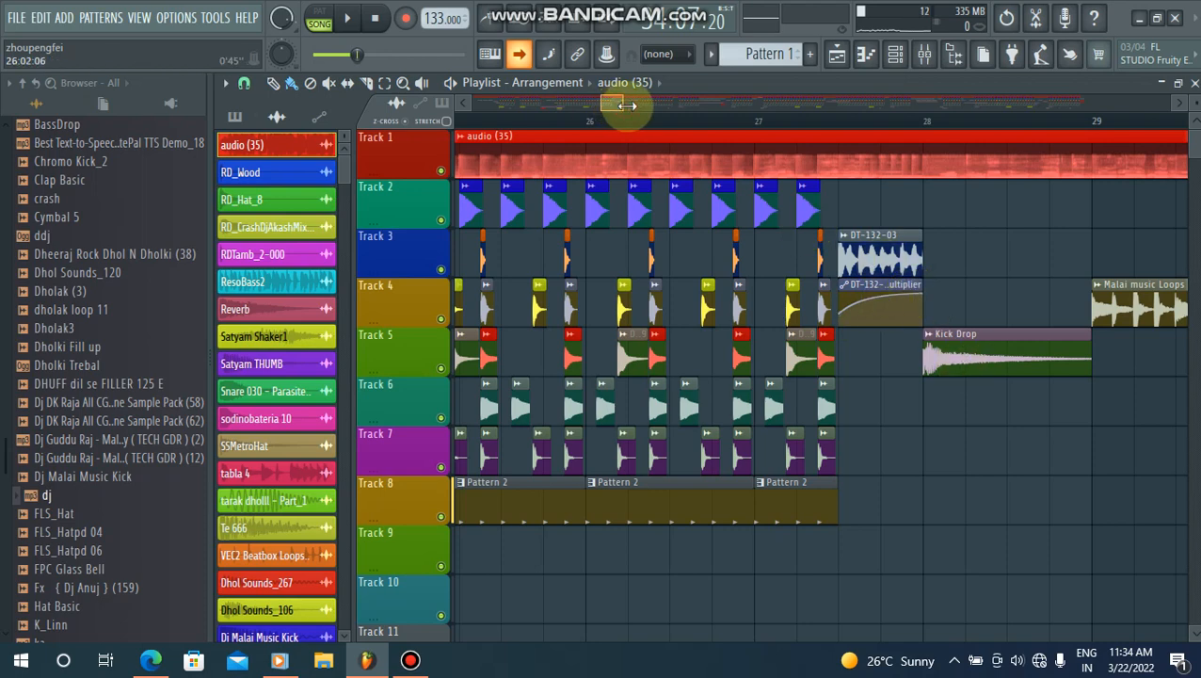
mouse_move(627, 105)
mouse_down()
mouse_move(611, 106)
mouse_move(630, 102)
mouse_up()
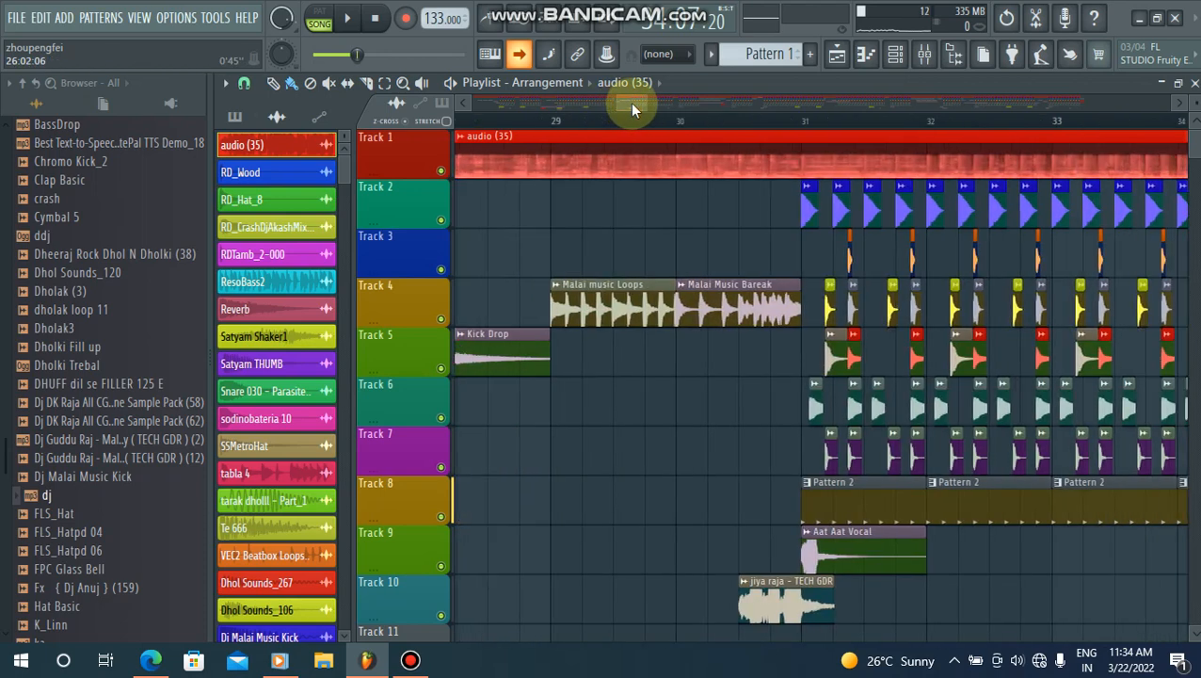
click(552, 121)
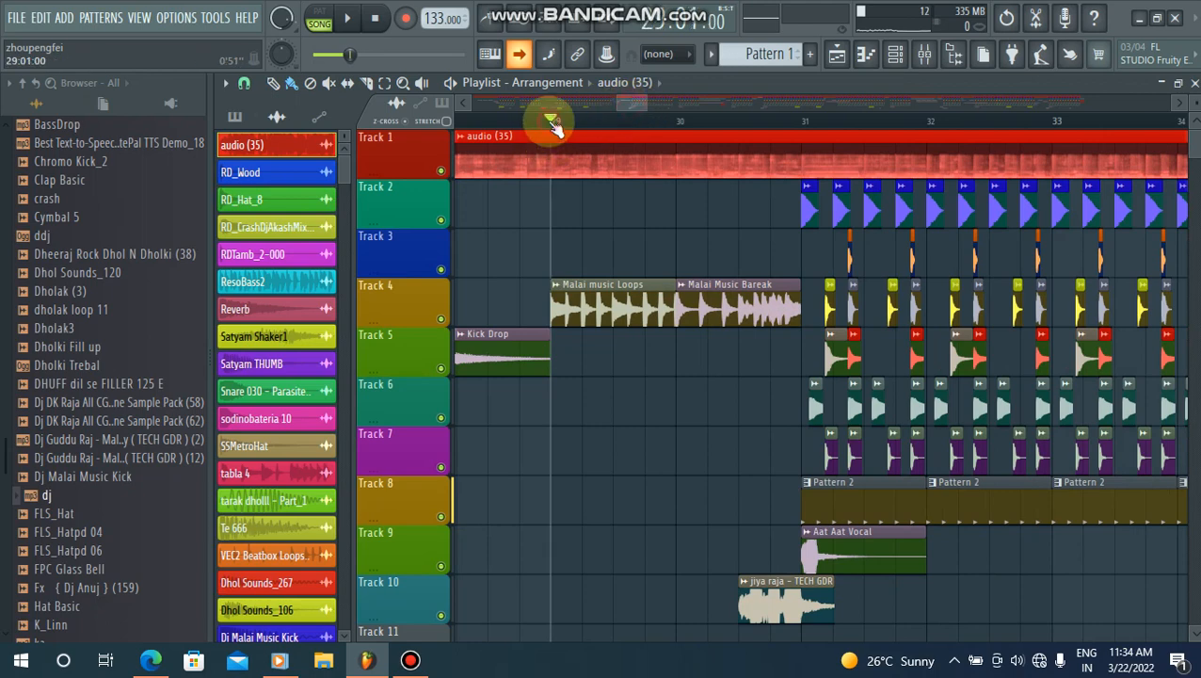
key(space)
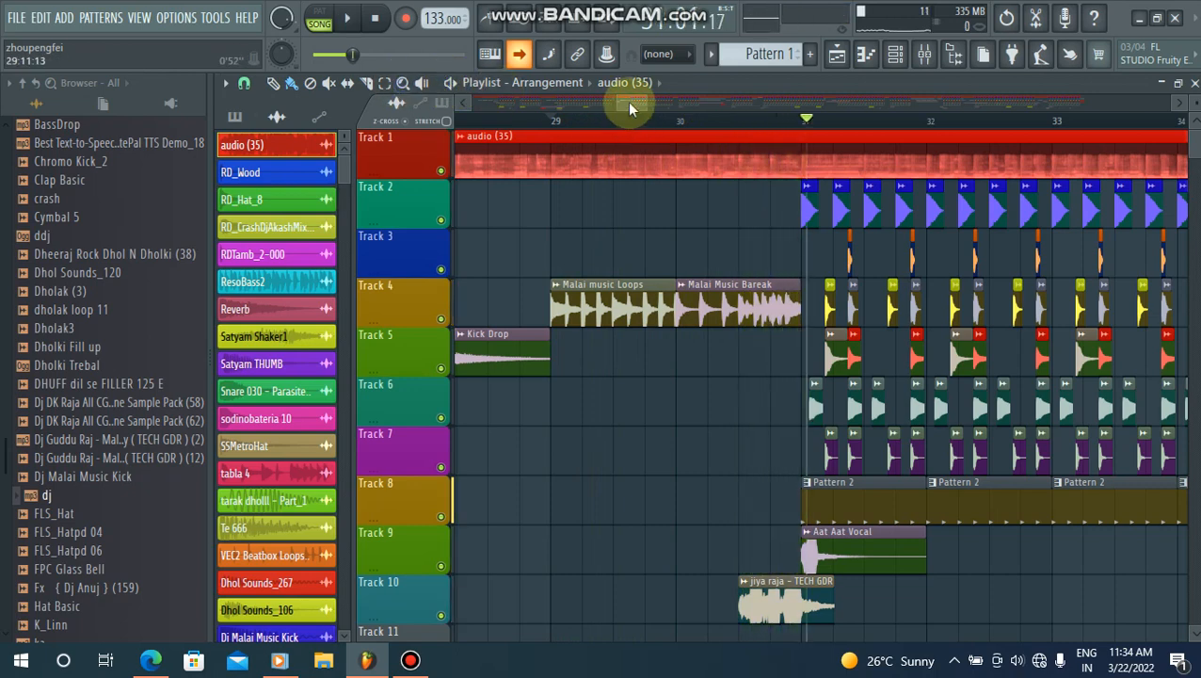
- Inspect the Dj Malai Music Kick sample used on Track 2 at bar 50, and start playback from 49:09:00
drag(644, 98, 744, 100)
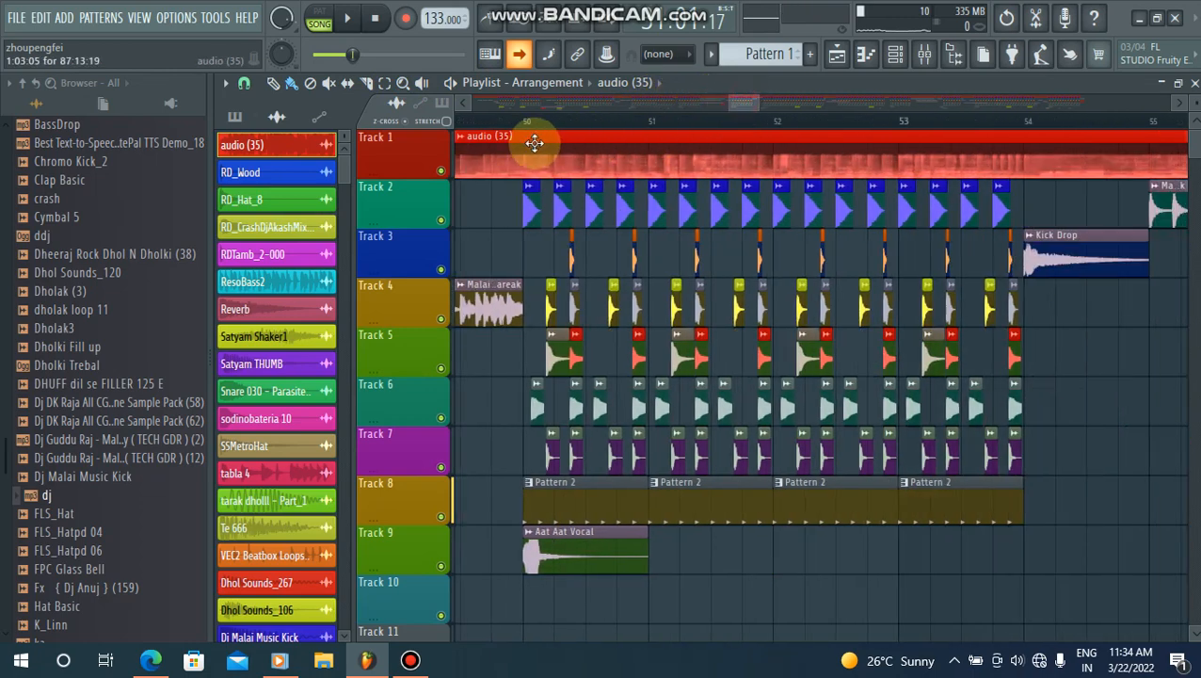
double_click(533, 203)
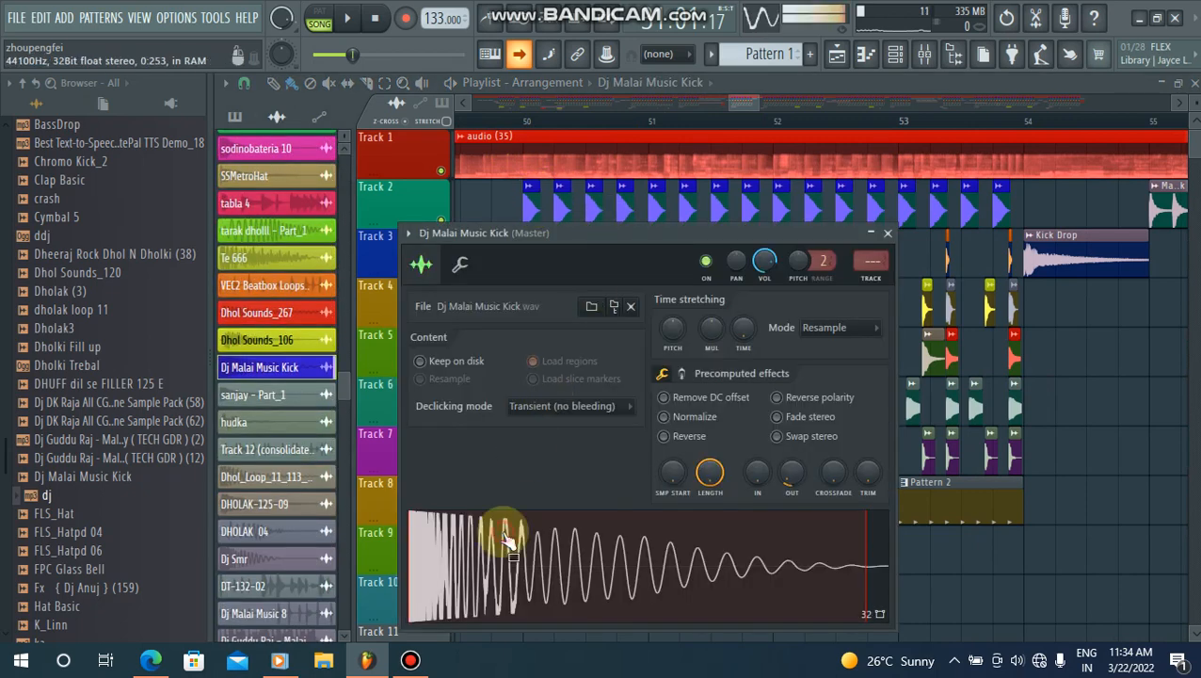
click(462, 122)
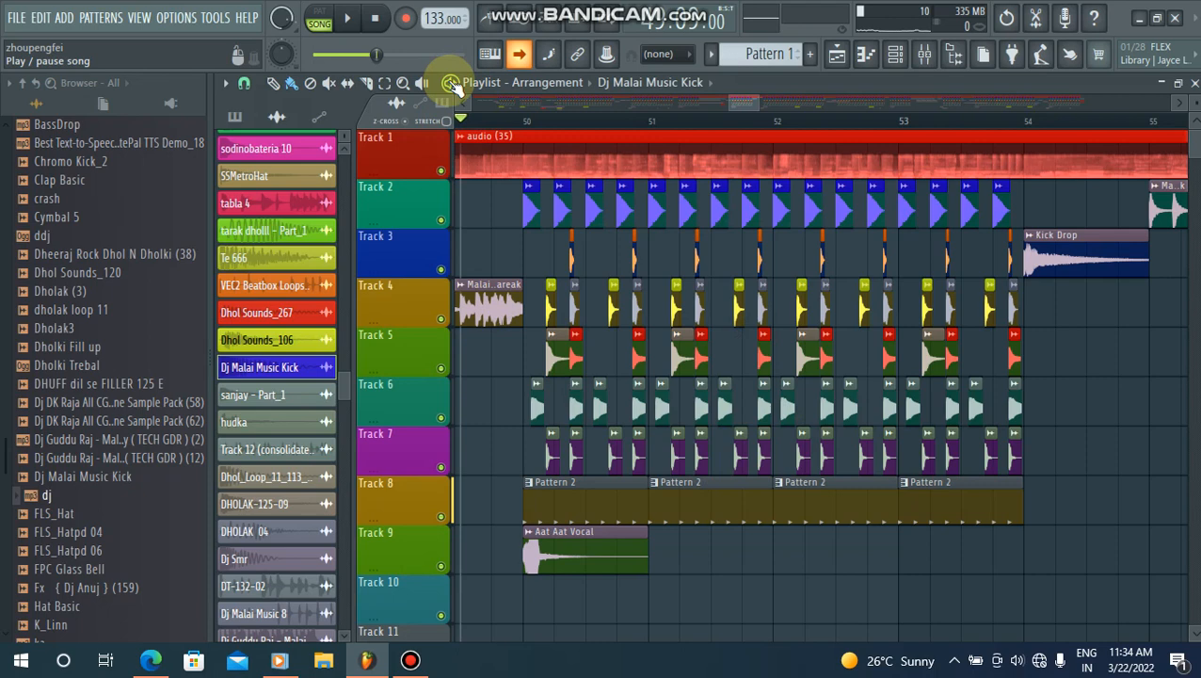
click(452, 84)
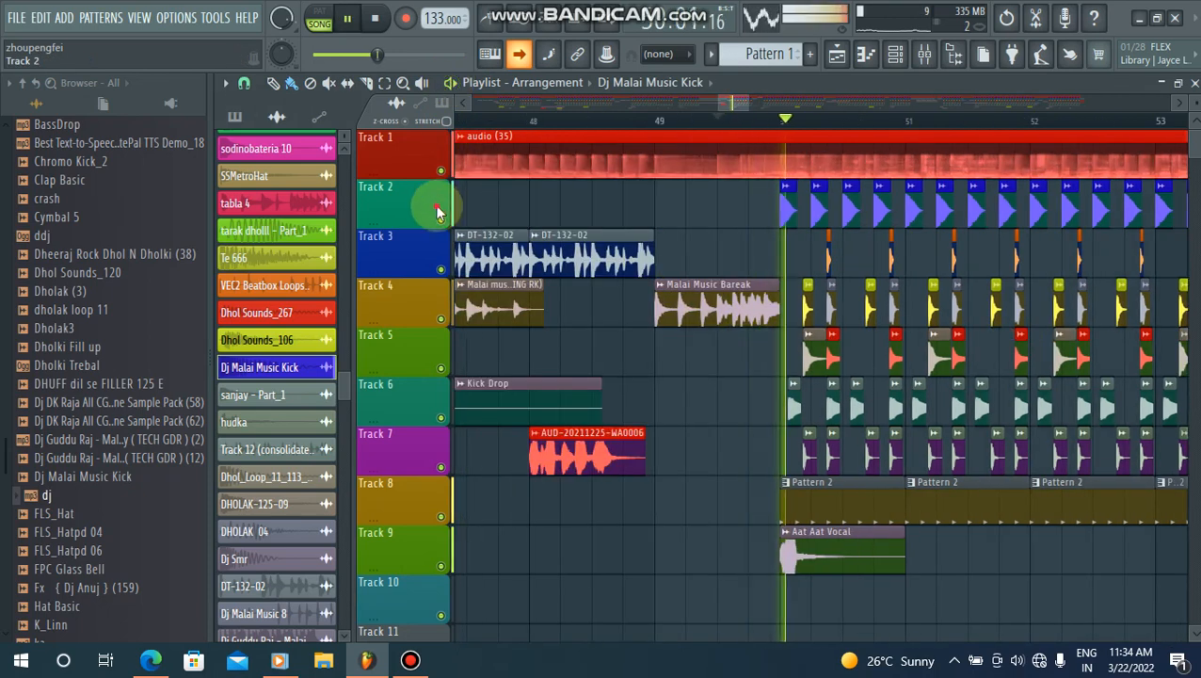
- Toggle Track 1's mute repeatedly from bar 50 to bar 68 to hear the remix parts with and without the song
click(440, 172)
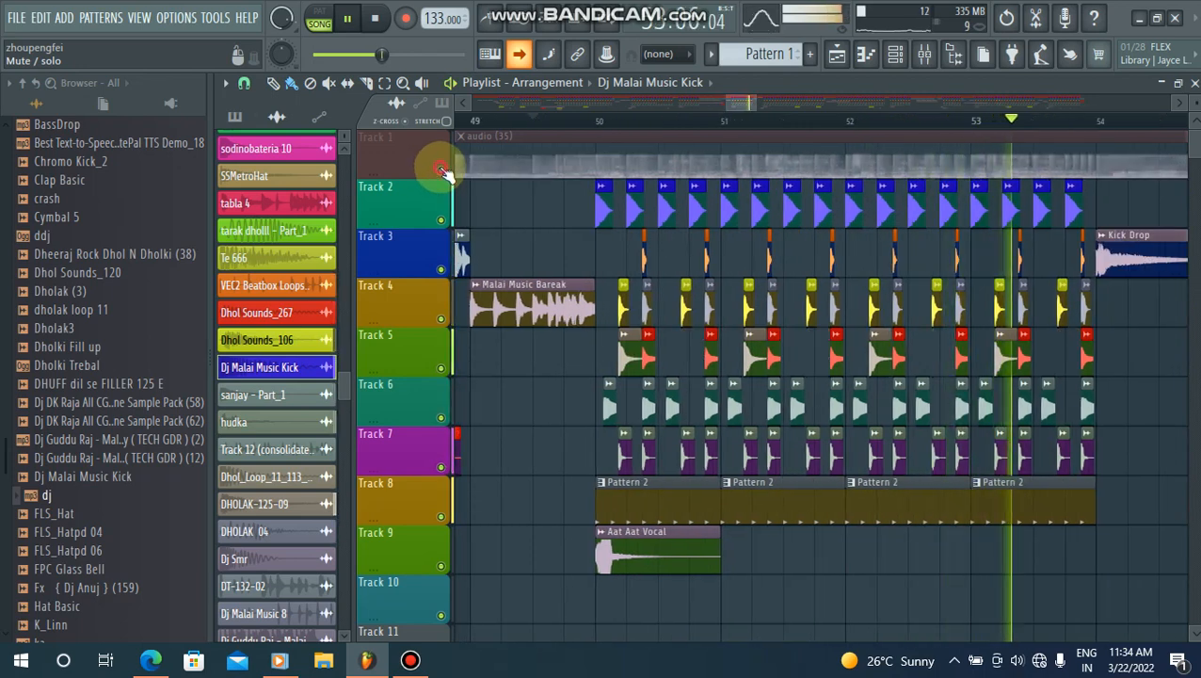
click(441, 172)
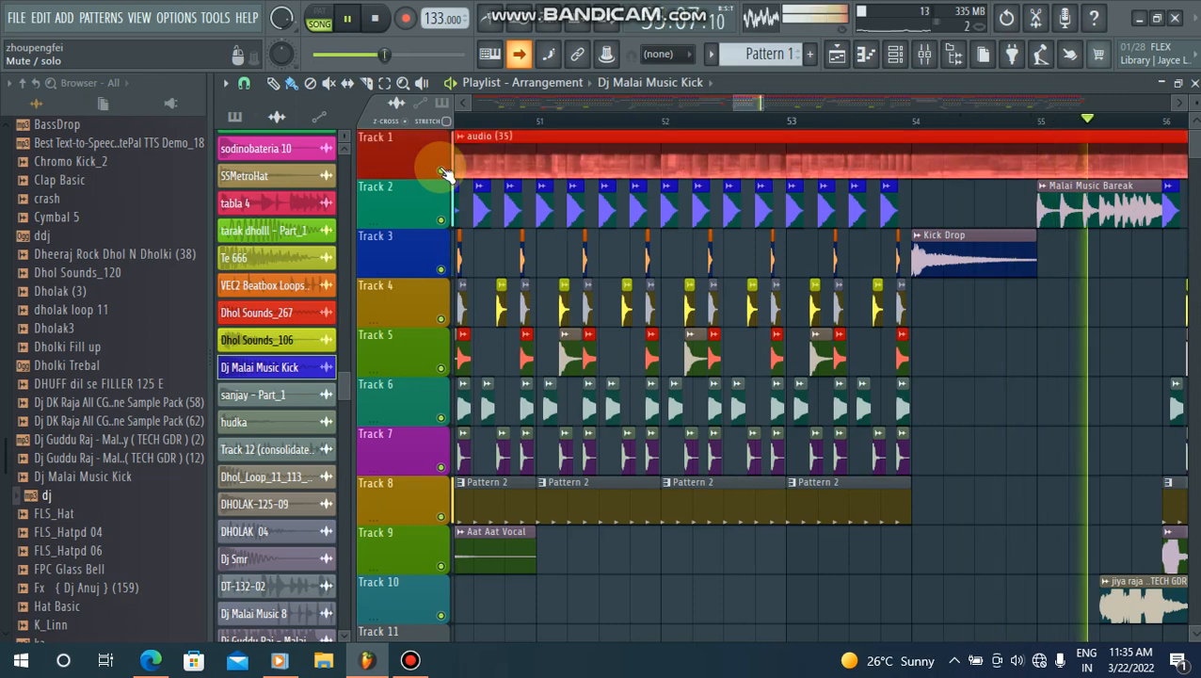
click(444, 175)
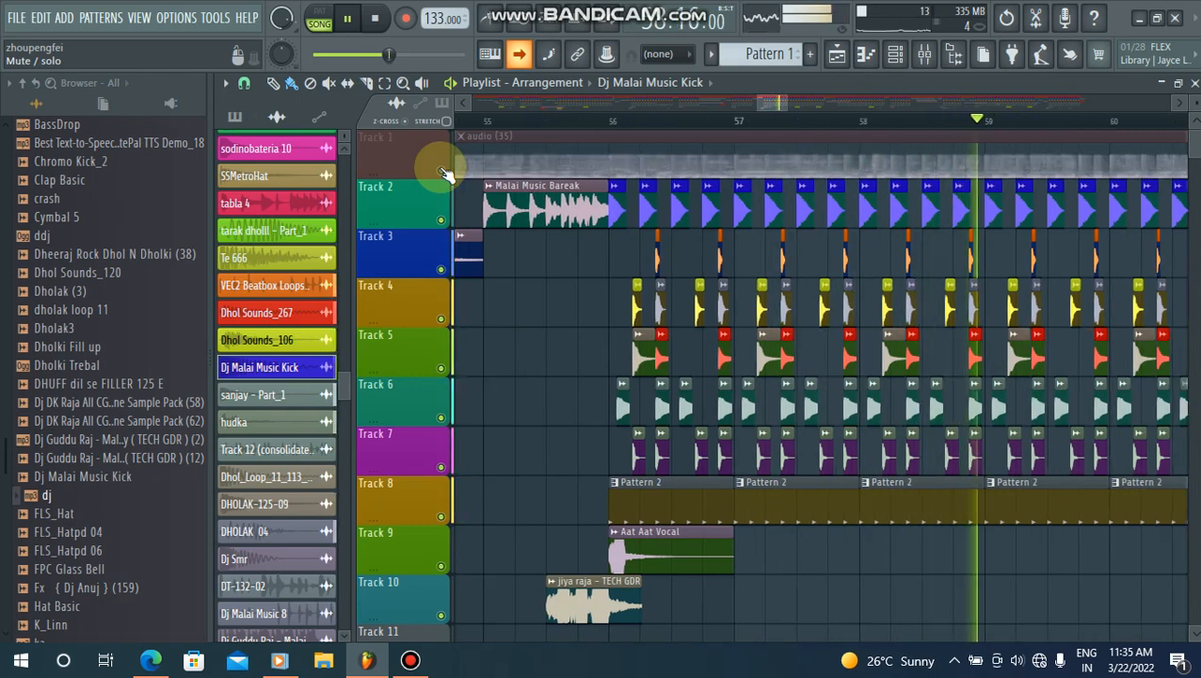
click(444, 174)
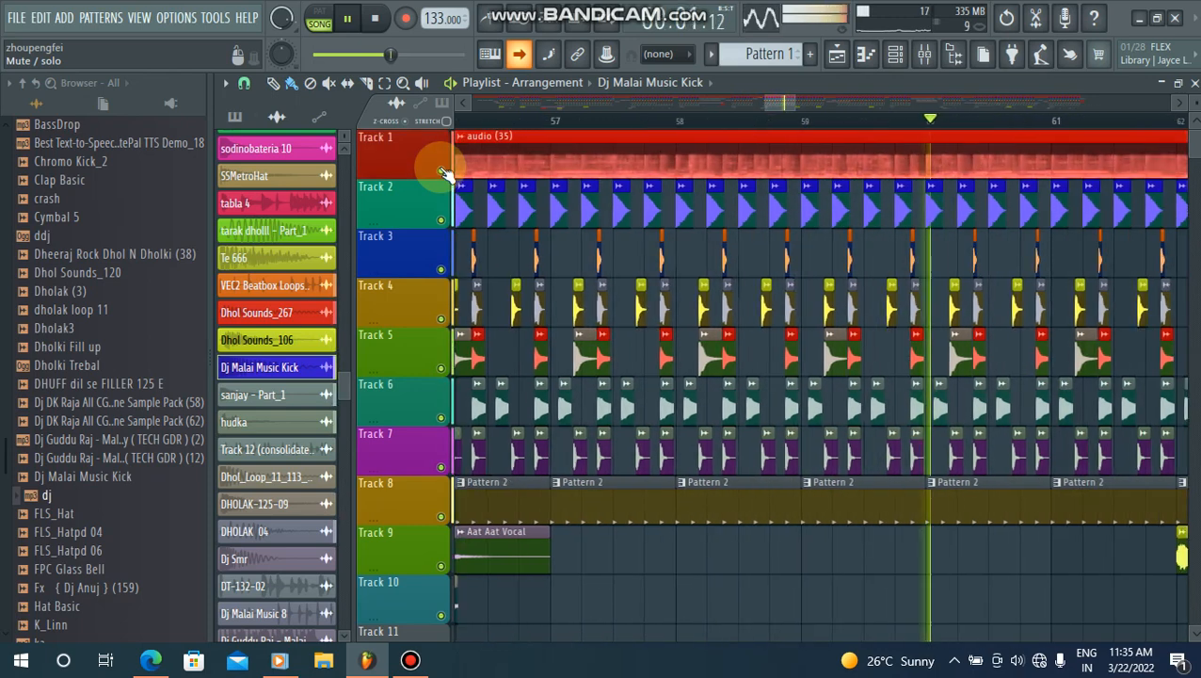
click(444, 174)
click(444, 174)
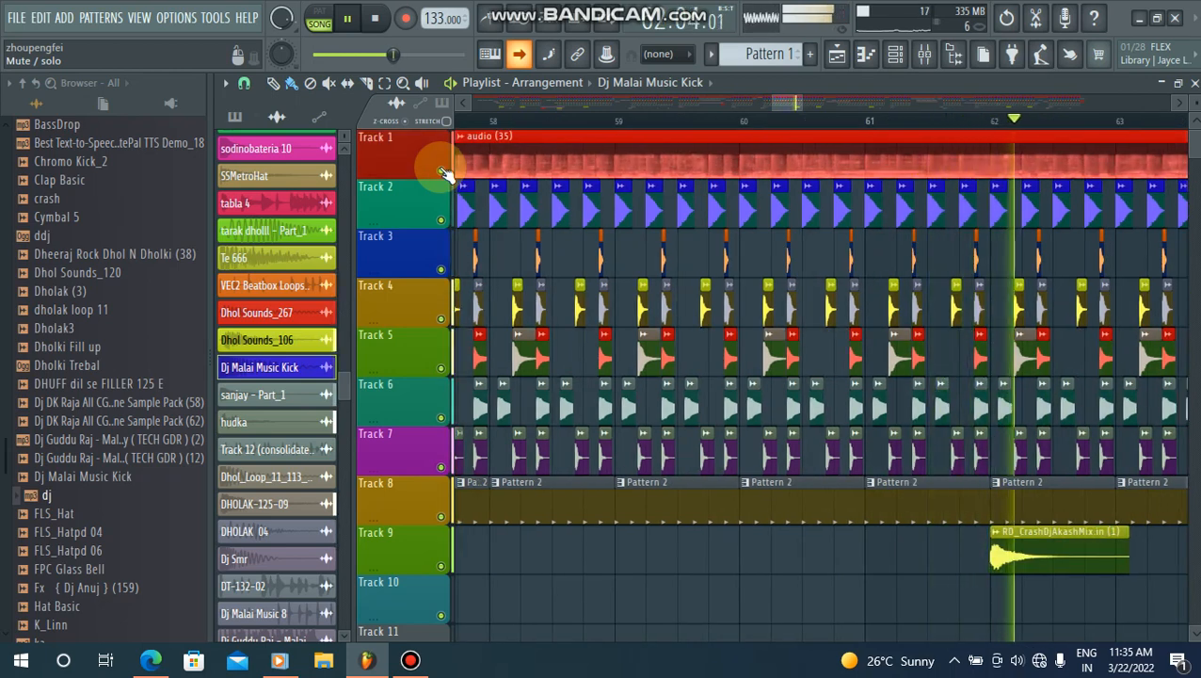
click(444, 175)
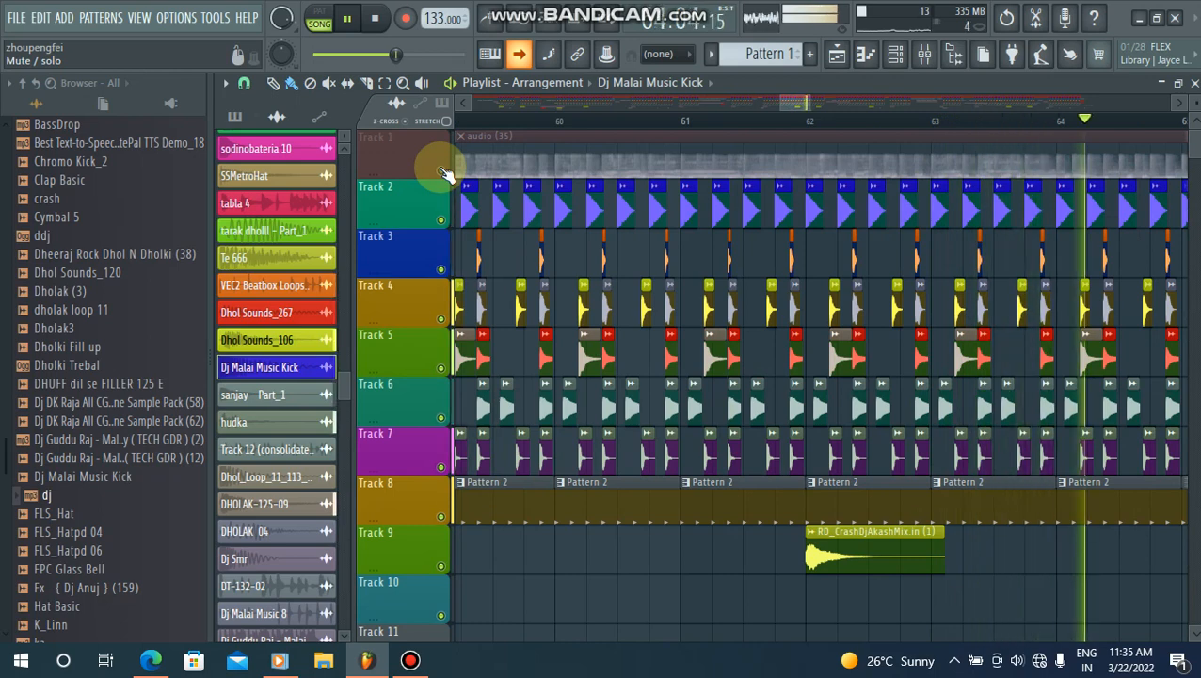
click(444, 175)
click(444, 174)
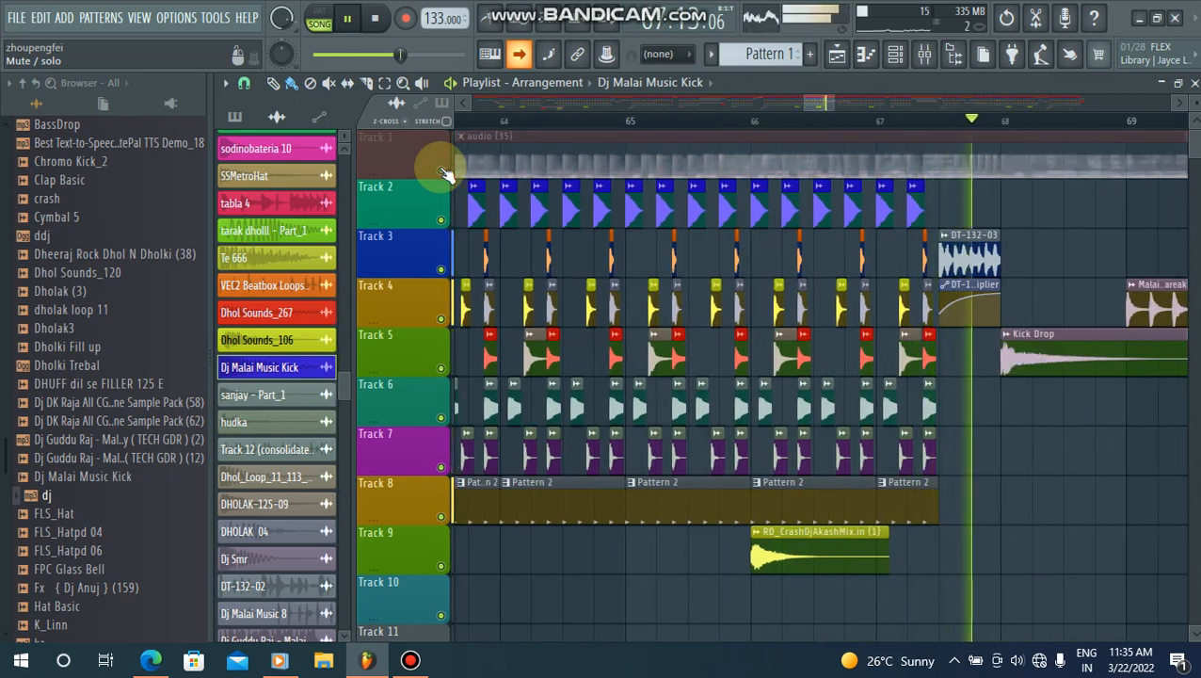
click(444, 174)
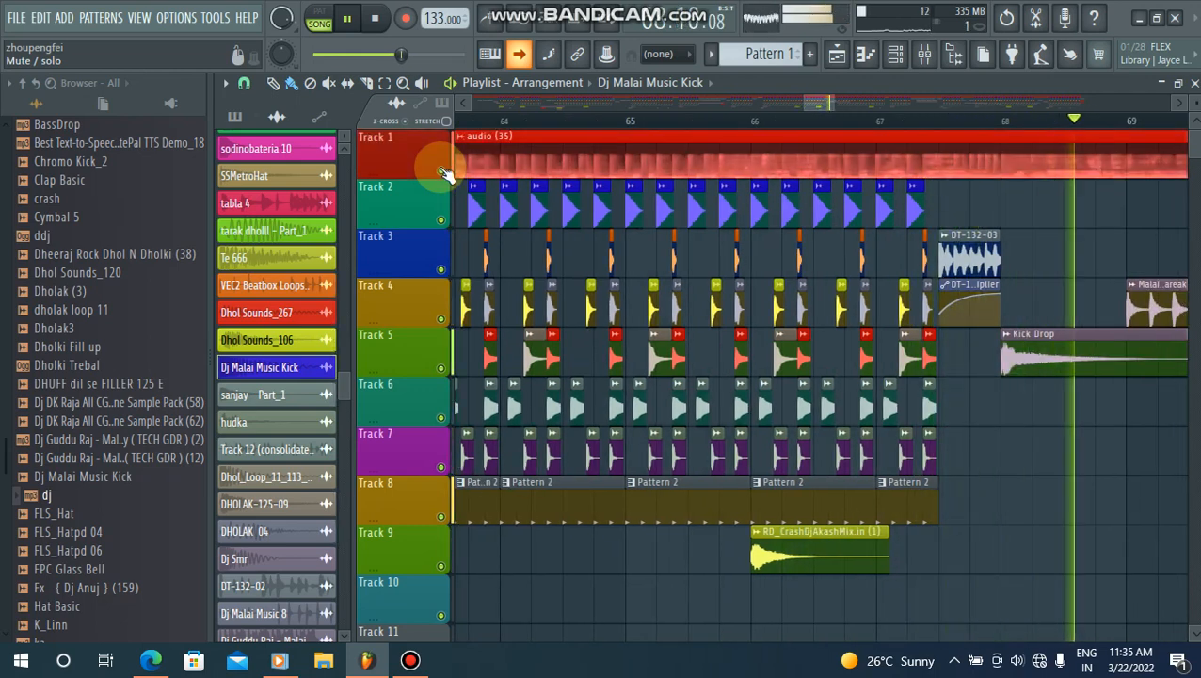
- Keep toggling Track 1's mute during playback from bar 68 to bar 77, leaving the track unmuted
click(444, 174)
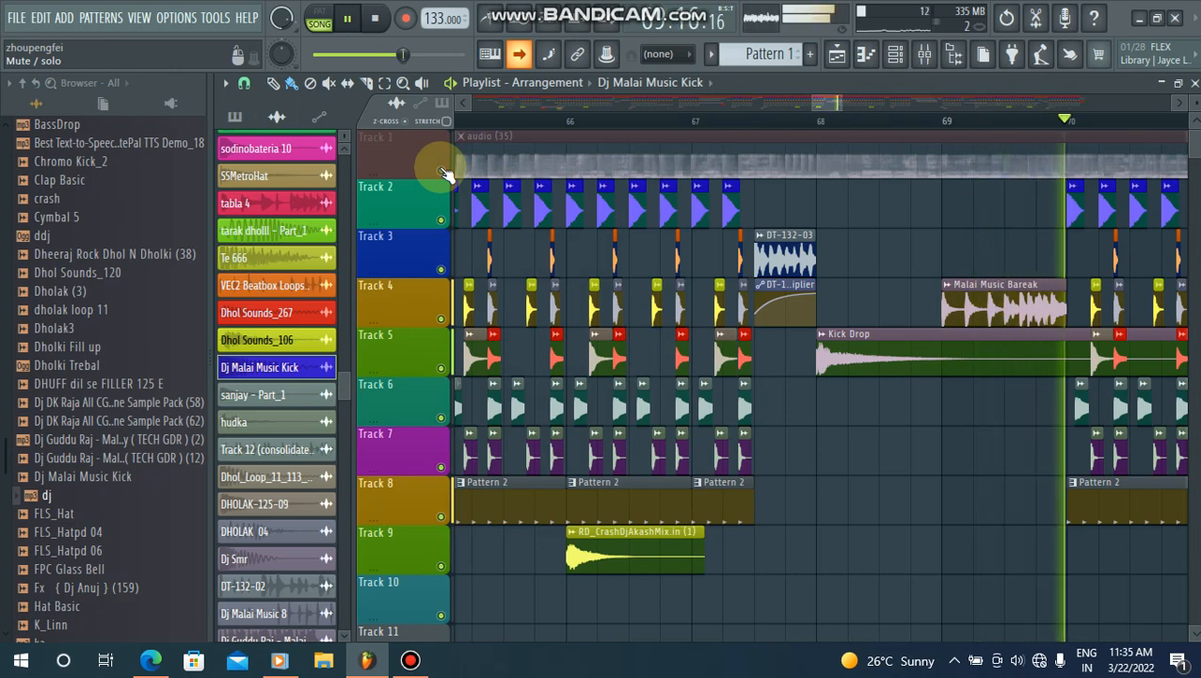
click(444, 174)
click(444, 174)
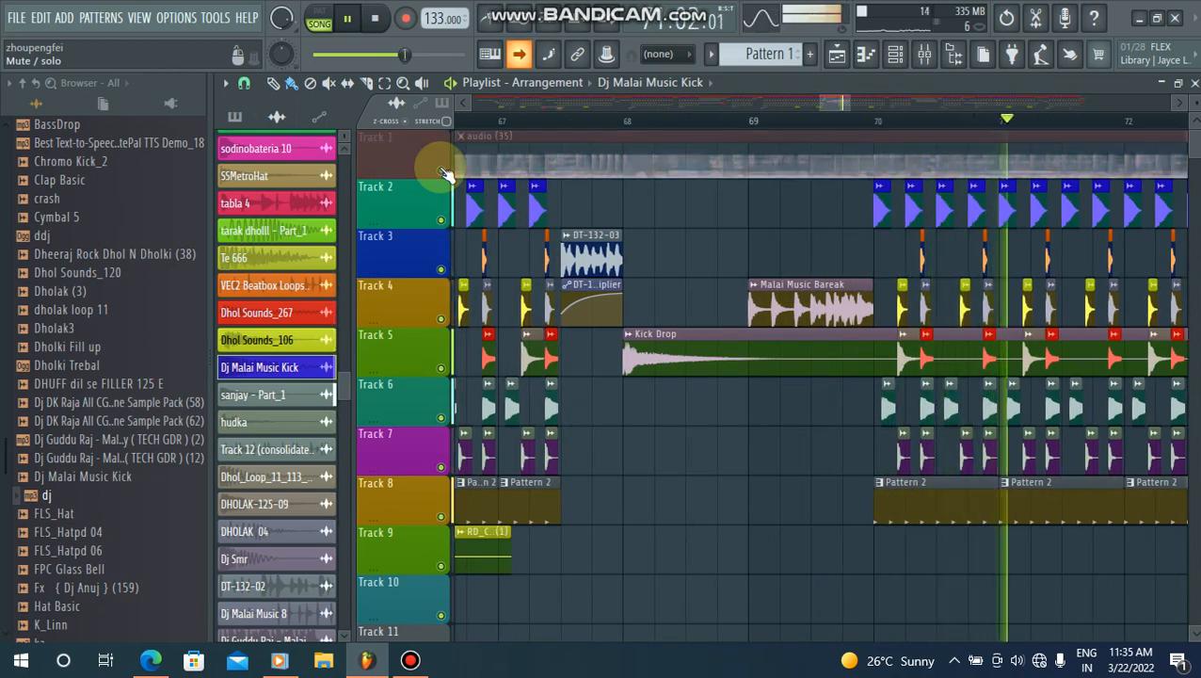
click(444, 174)
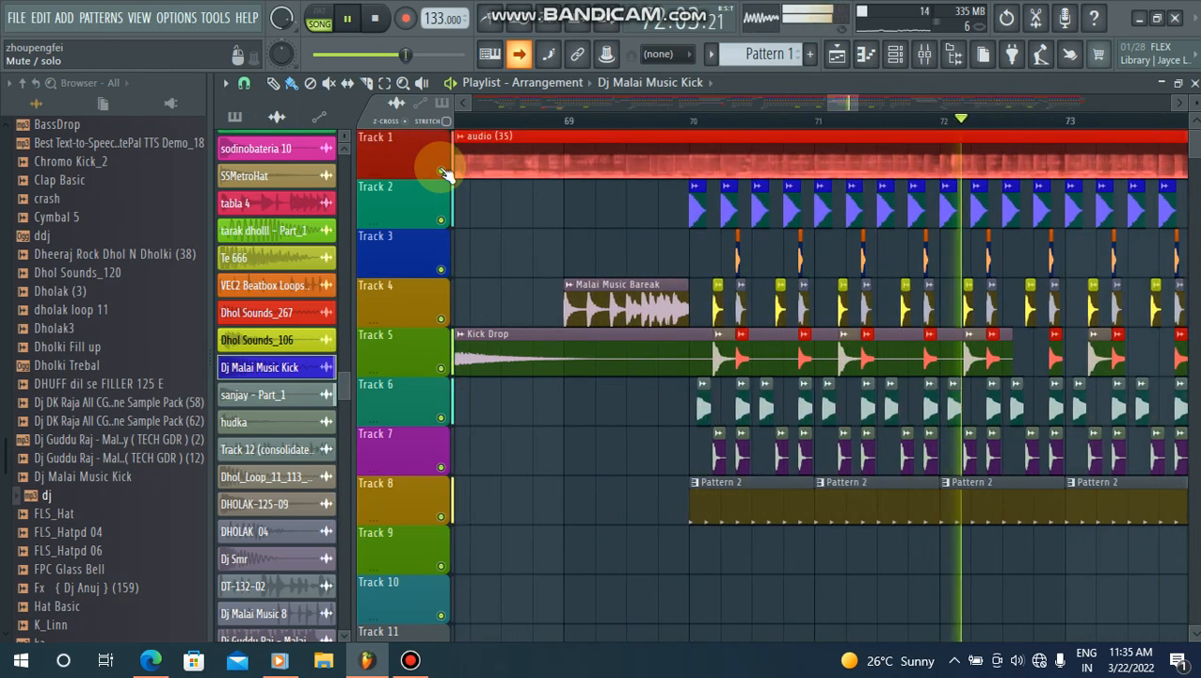
click(444, 174)
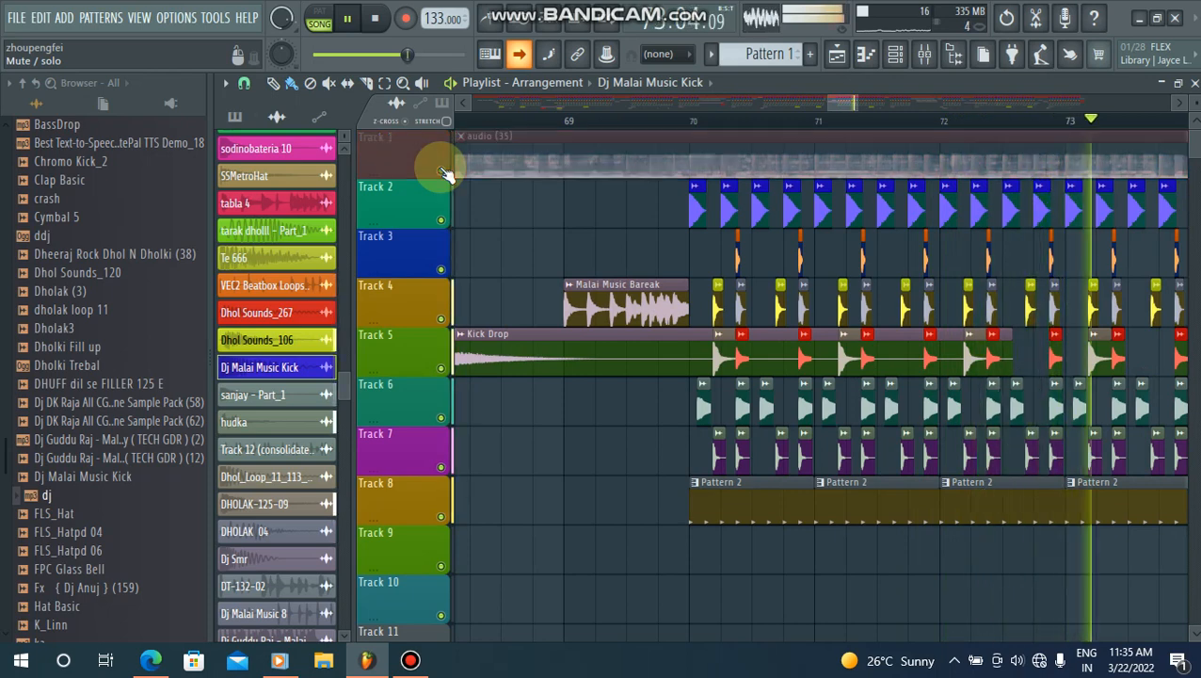
click(444, 175)
click(445, 174)
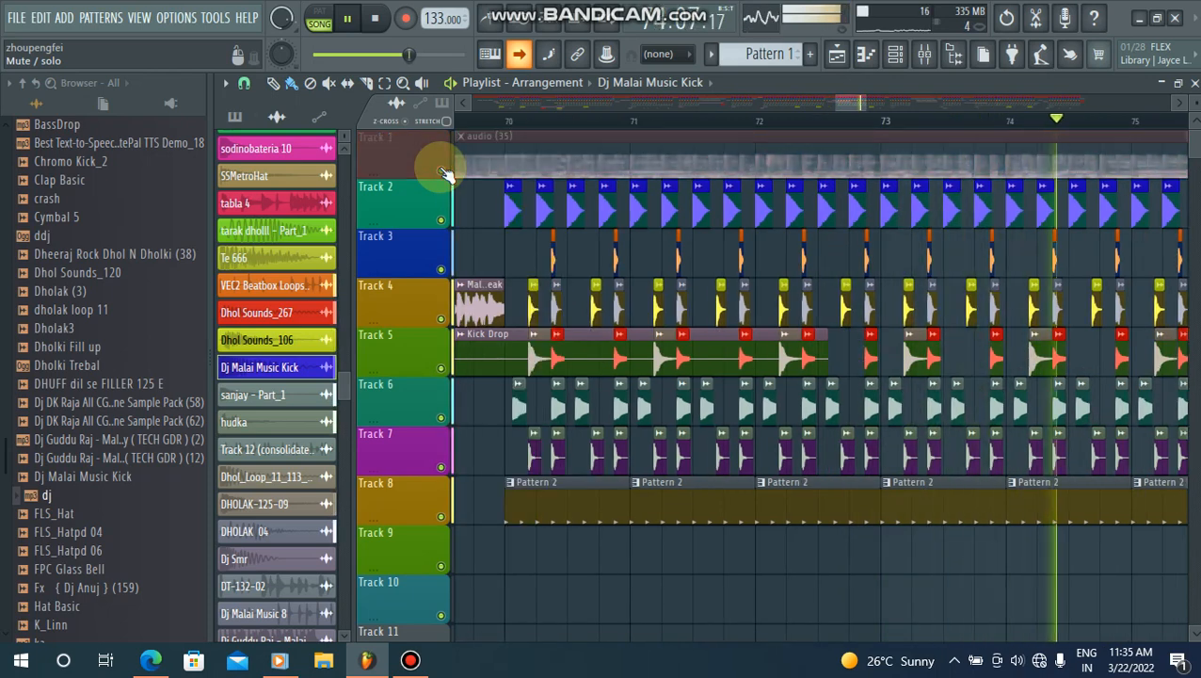
click(444, 175)
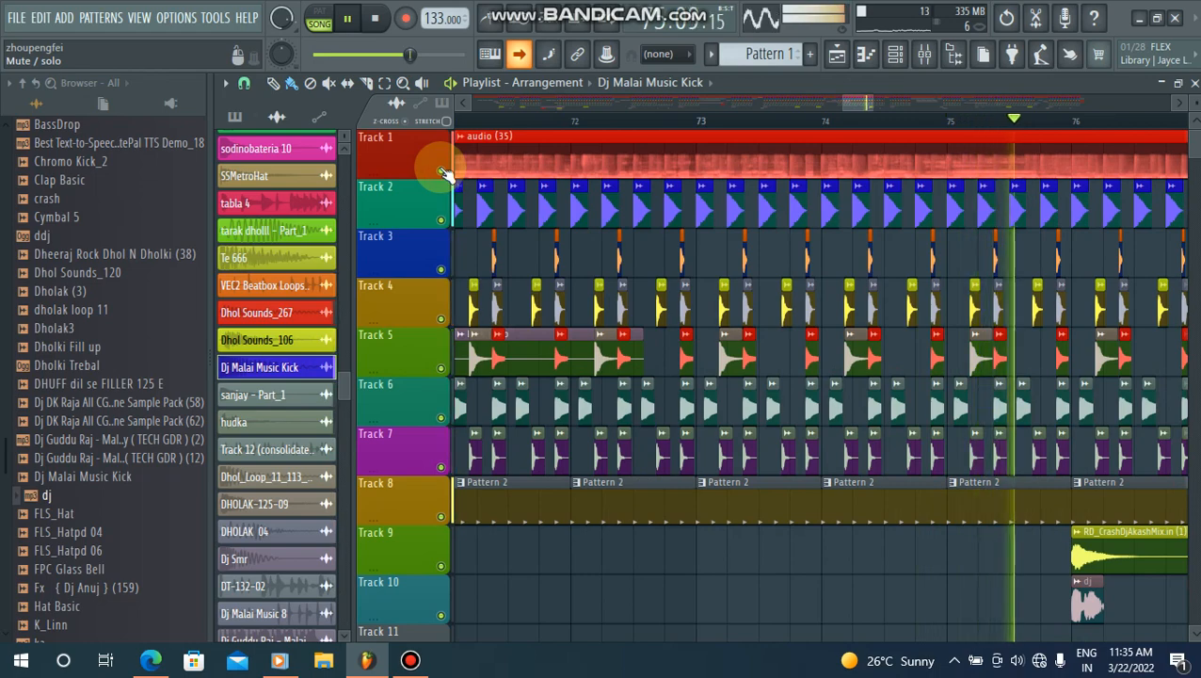
click(444, 174)
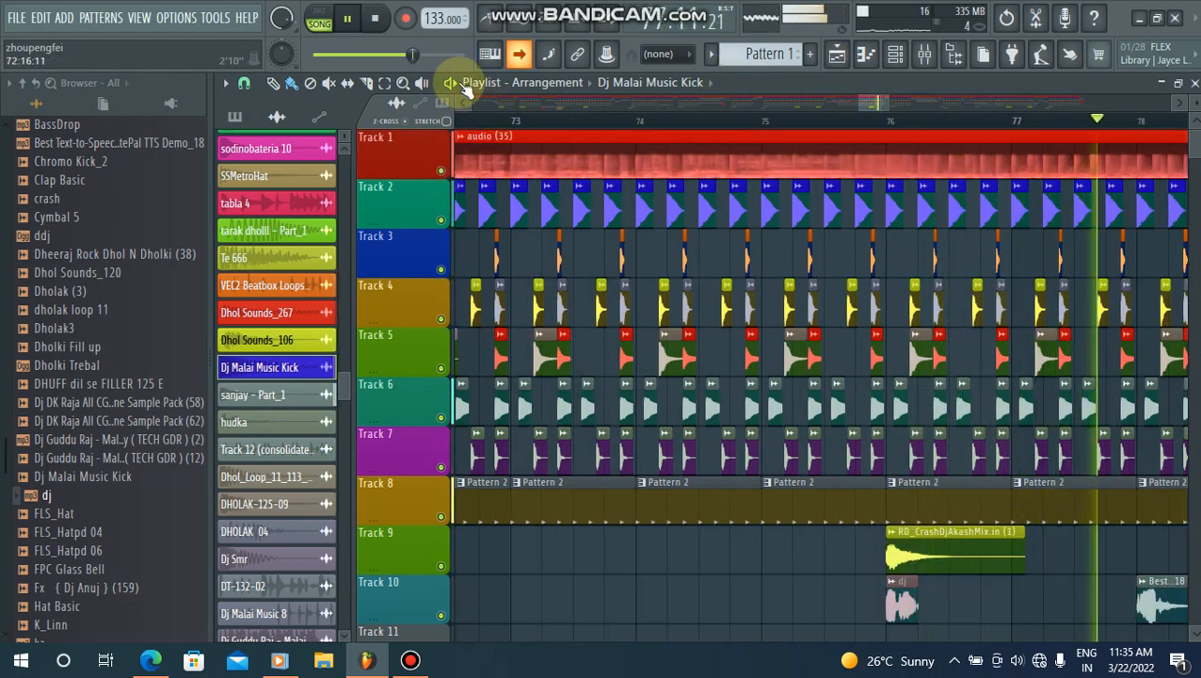
- Pause playback in bar 77 and look over the rest of the arrangement up to about bar 115
key(space)
mouse_move(887, 100)
mouse_down()
mouse_move(910, 102)
mouse_move(883, 95)
mouse_move(878, 106)
mouse_up()
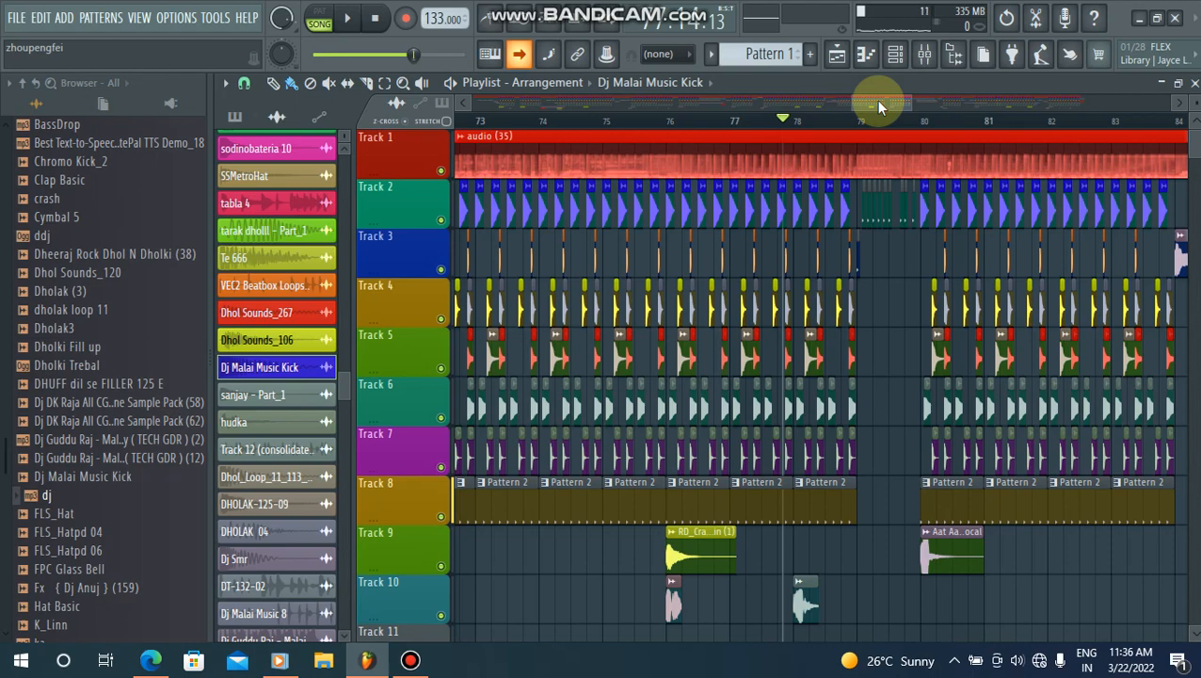
drag(875, 100, 1053, 100)
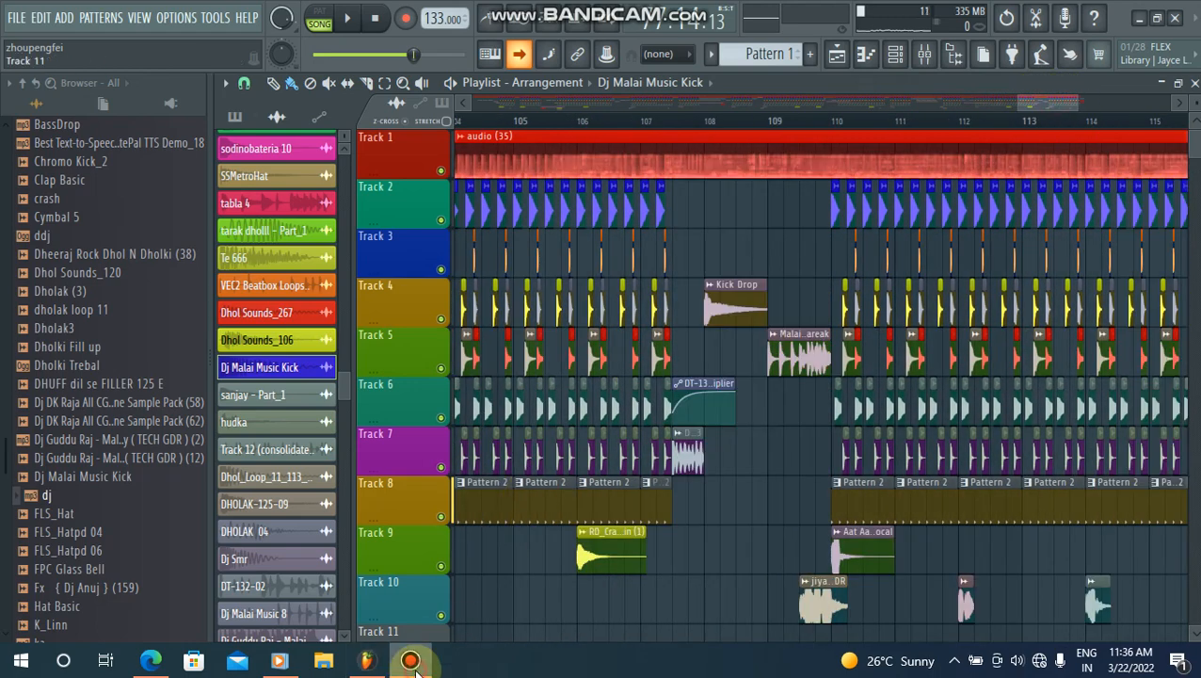